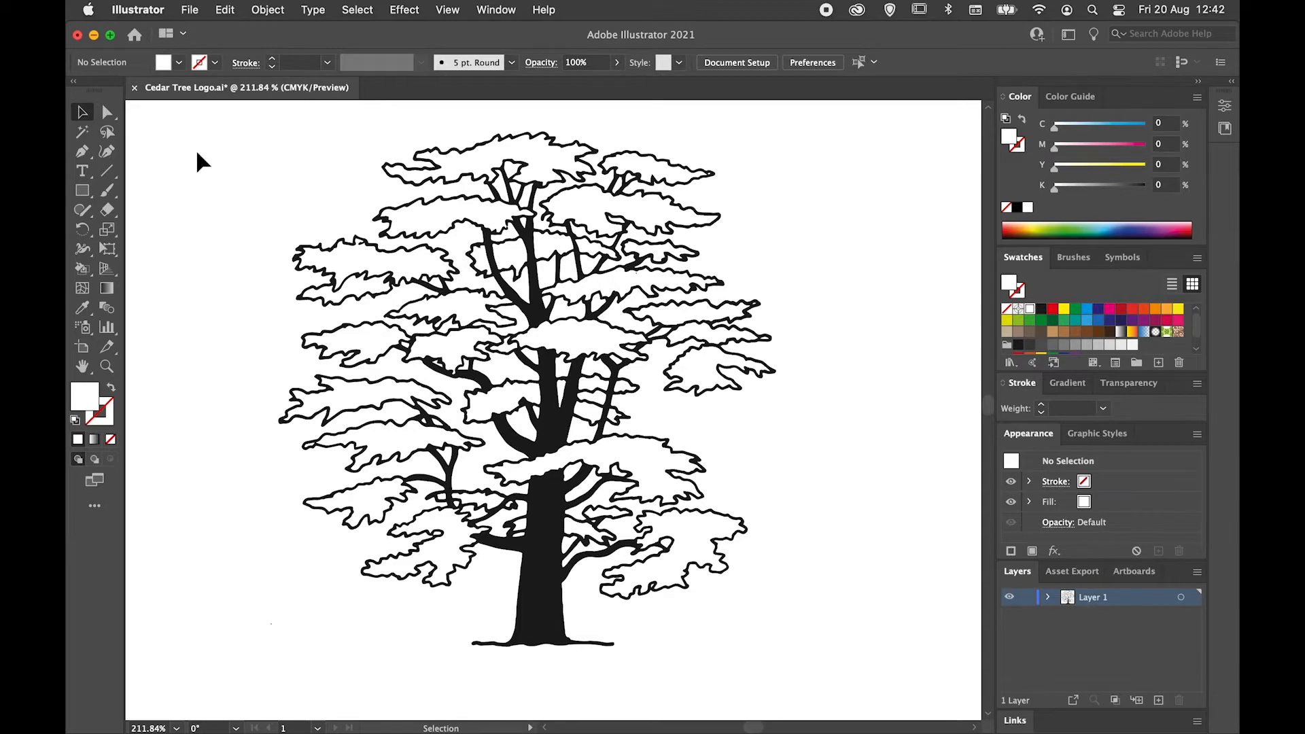
Convert the black-and-white tree group into a Live Paint group and deselect it.
{"action": "left_click", "coordinate": [435, 231]}
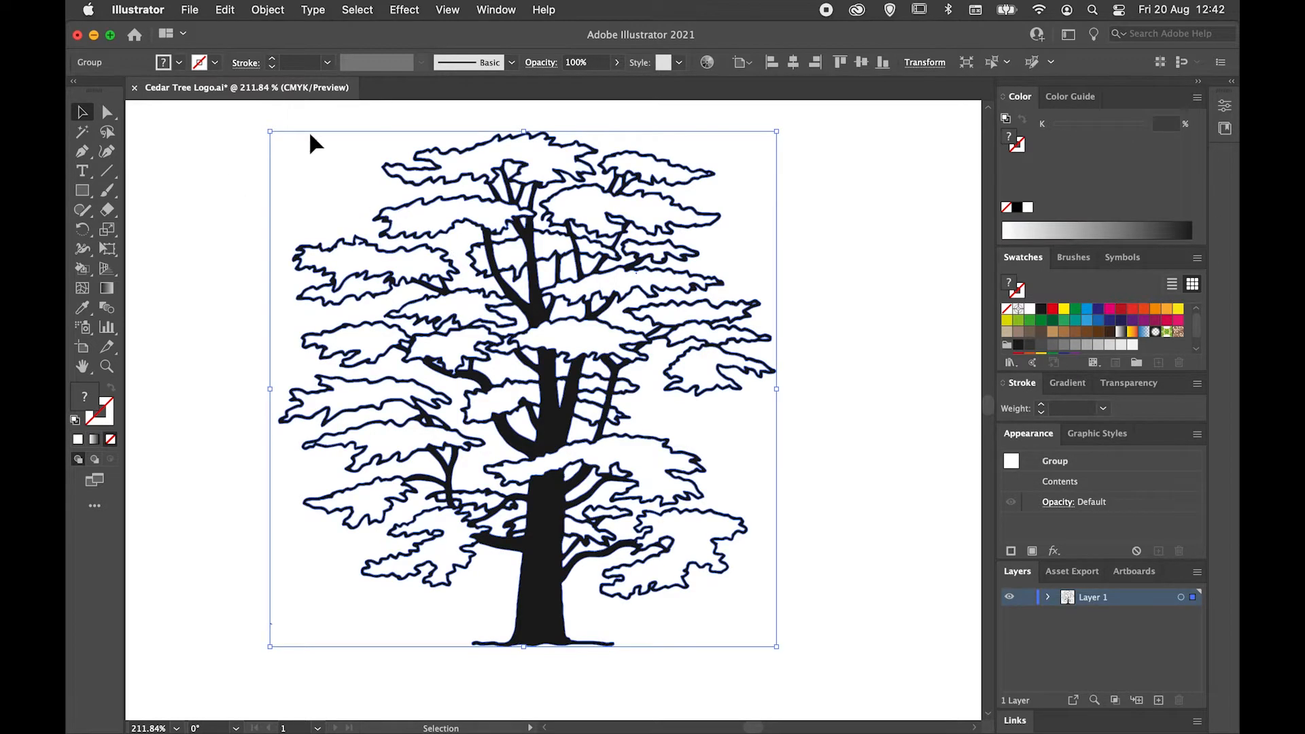
{"action": "left_click", "coordinate": [266, 11]}
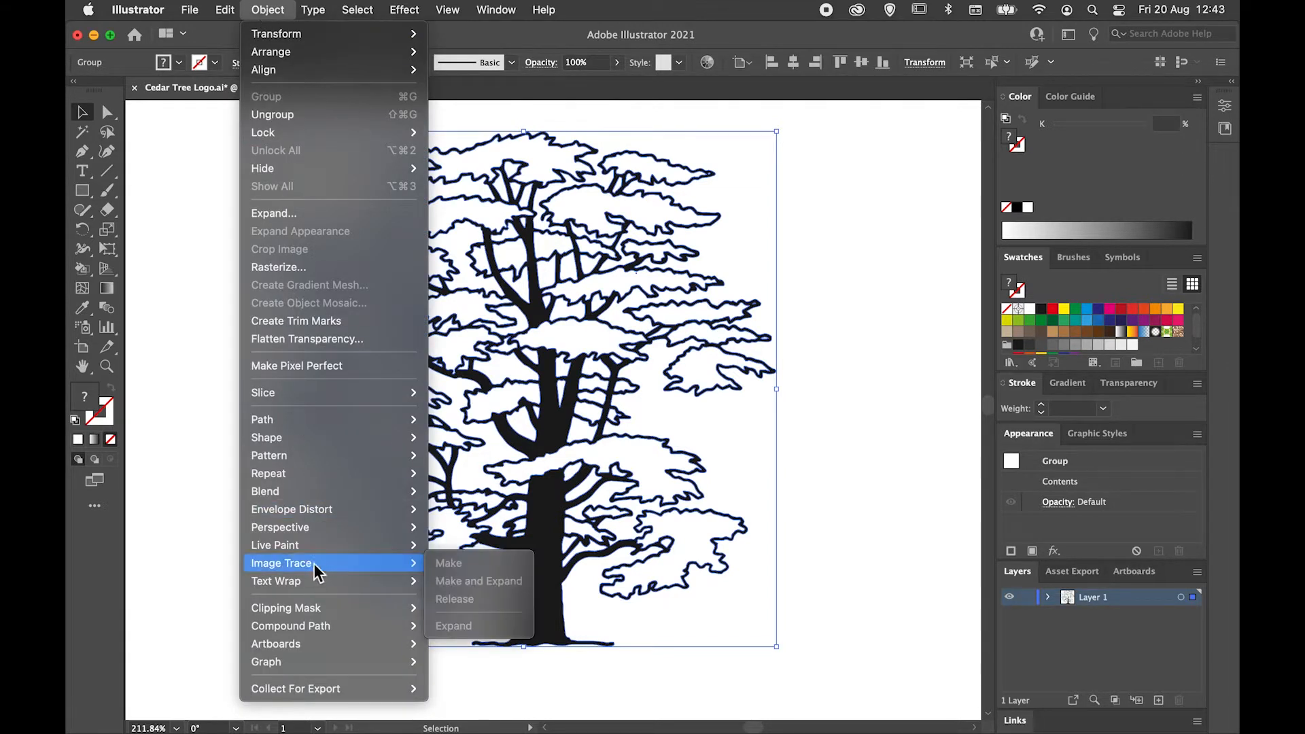
{"action": "mouse_move", "coordinate": [312, 548]}
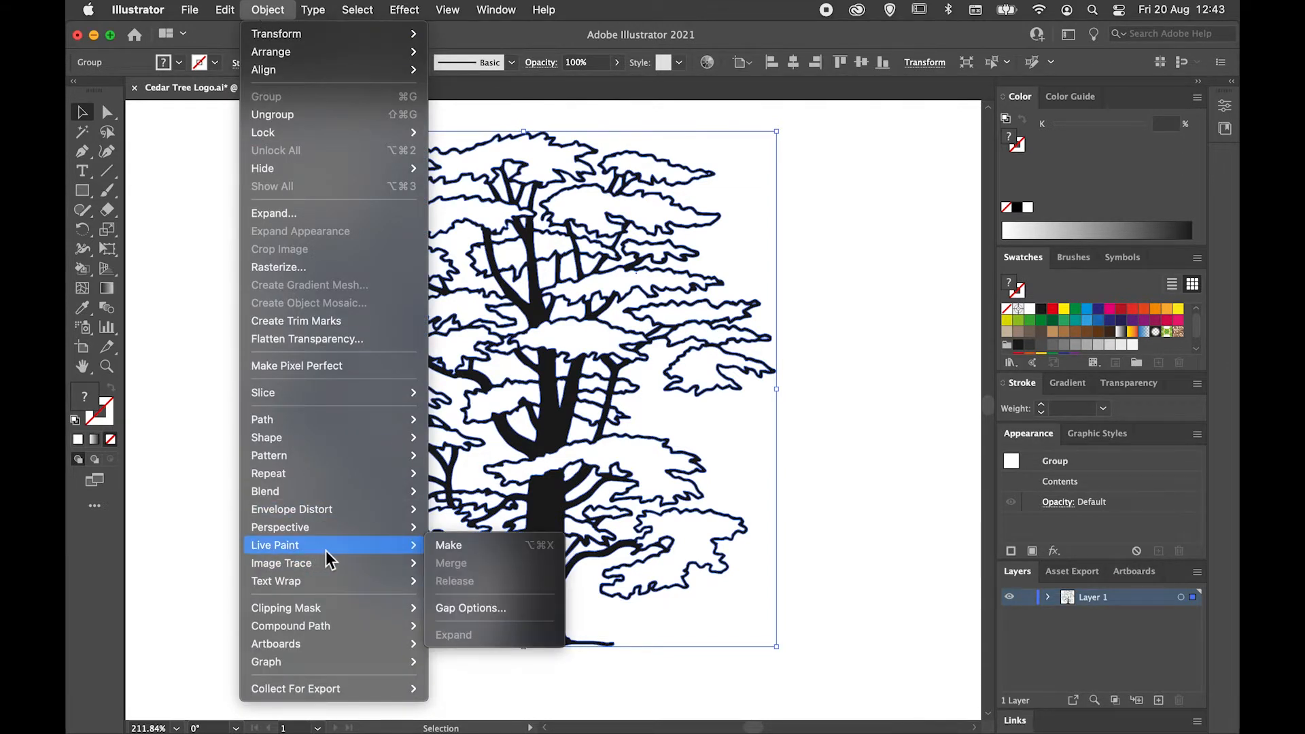
{"action": "left_click", "coordinate": [505, 548]}
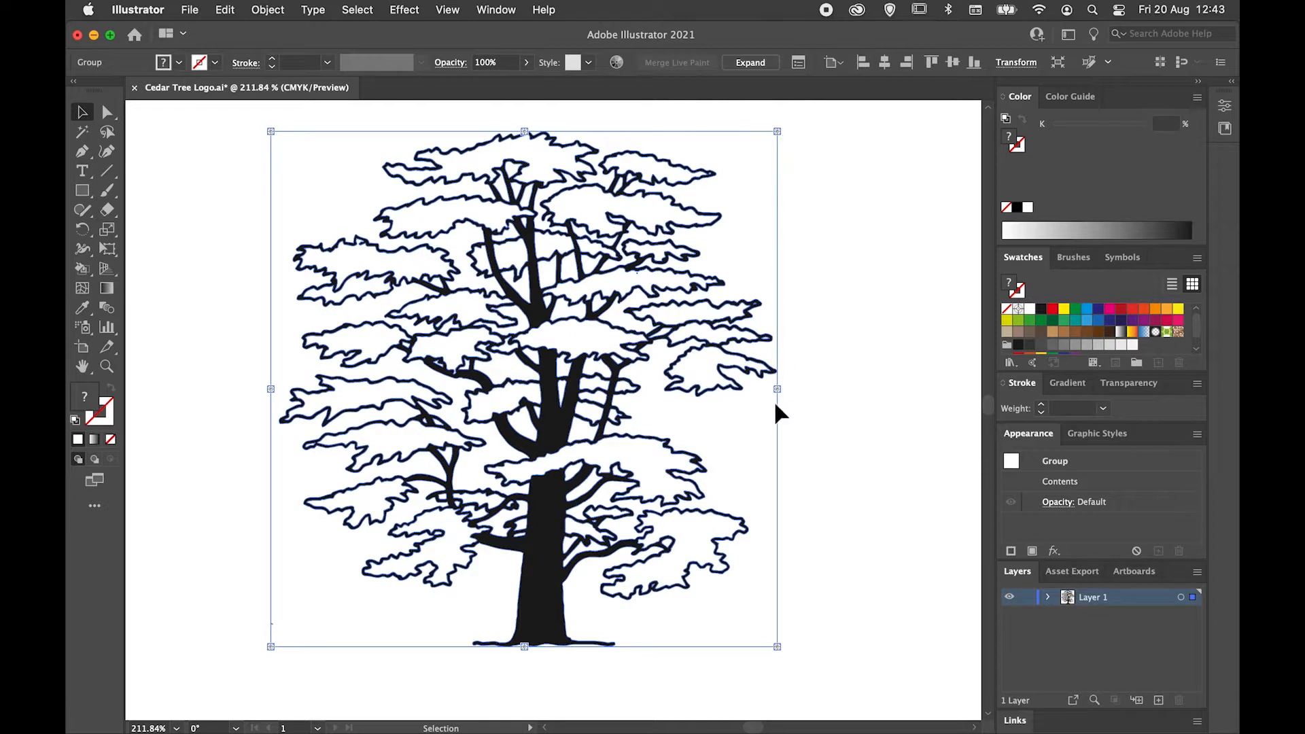
{"action": "left_click", "coordinate": [211, 418]}
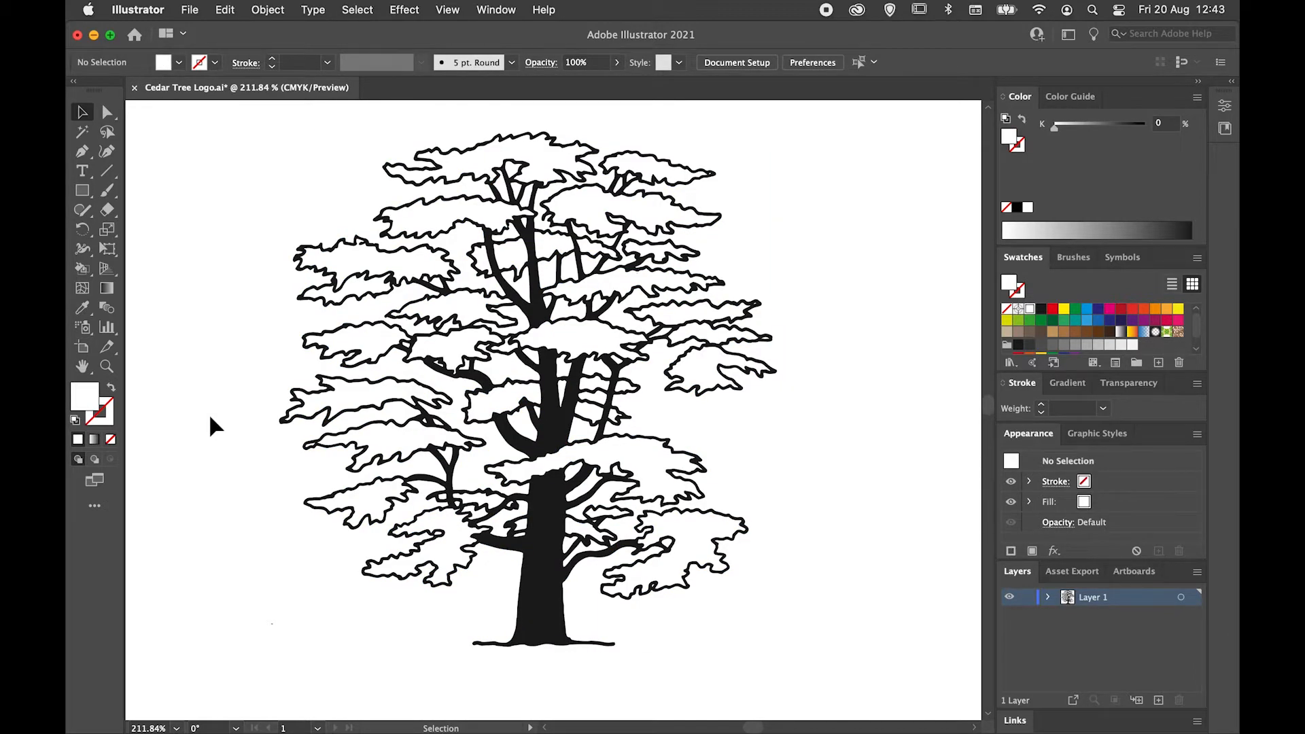
Set the Live Paint Bucket fill to the dark green swatch with C=90, M=30, Y=95, K=30.
{"action": "left_click", "coordinate": [83, 275]}
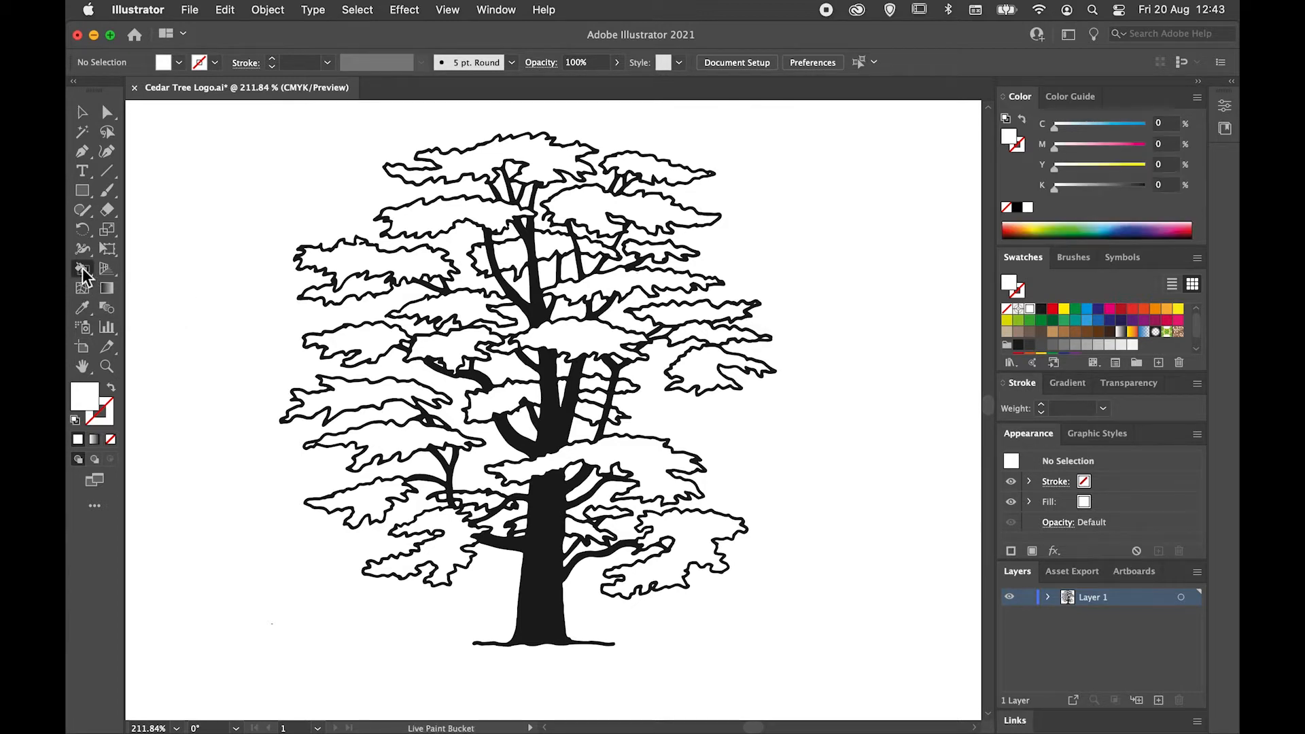
{"action": "left_click", "coordinate": [83, 275]}
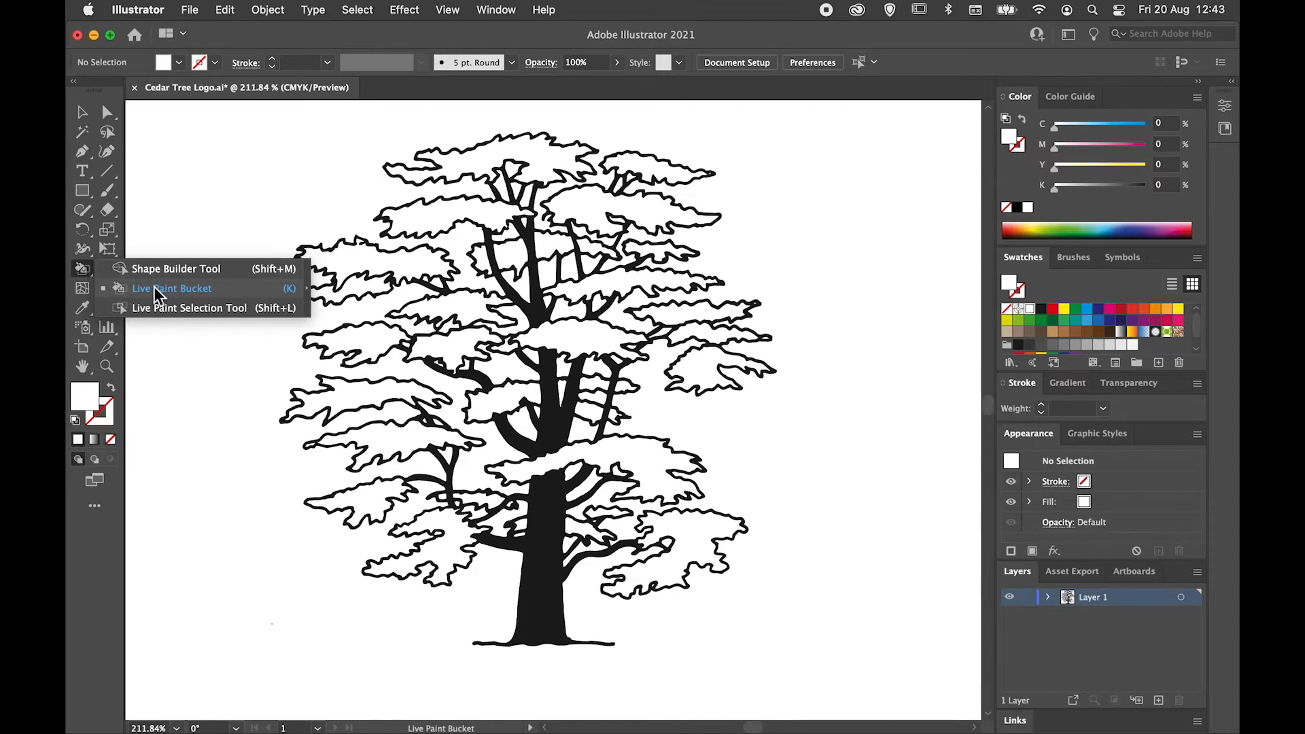
{"action": "left_click", "coordinate": [84, 270]}
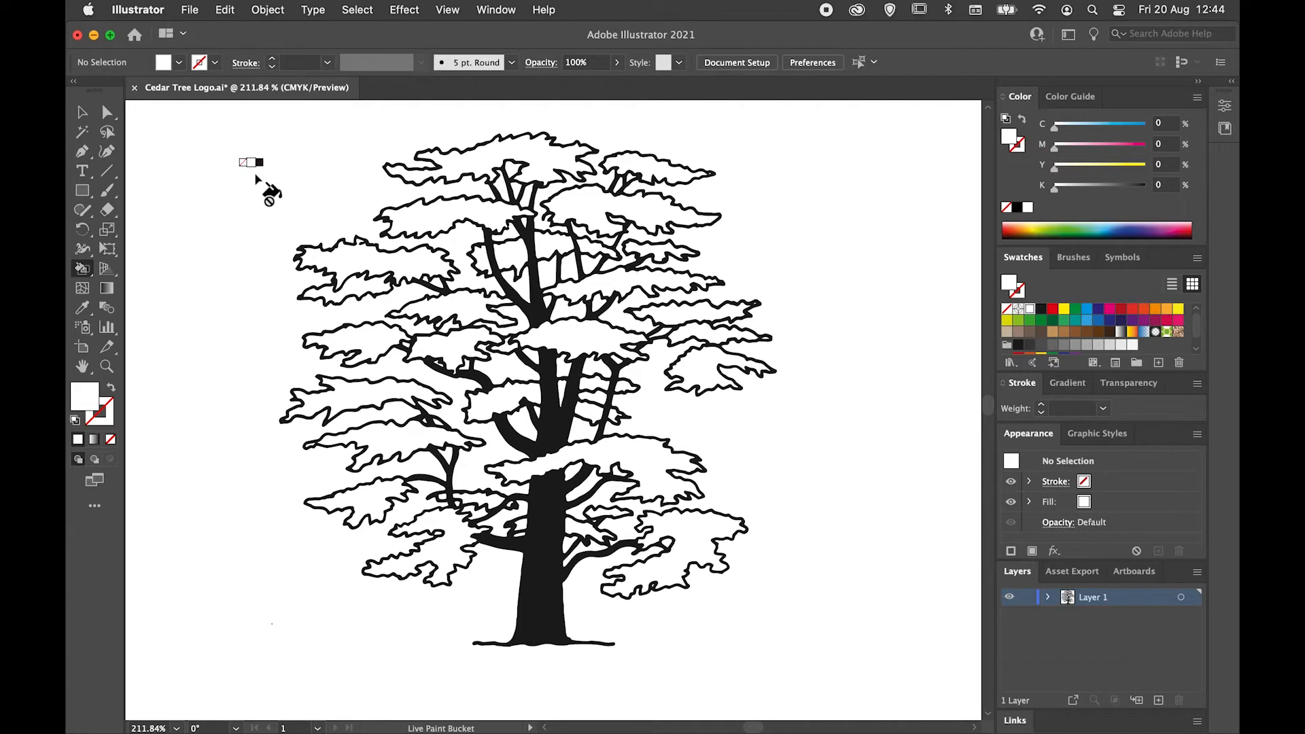
{"action": "key", "text": "Right"}
{"action": "key", "text": "Right"}
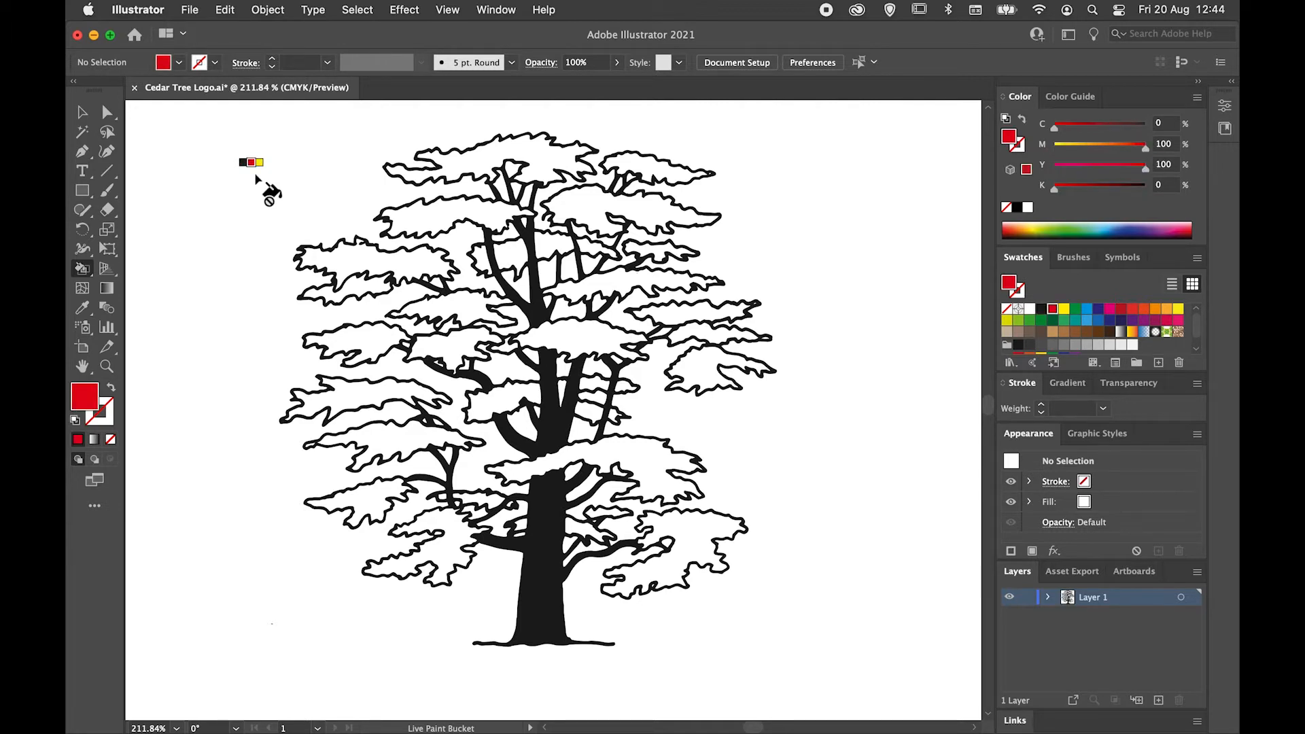
{"action": "key", "text": "Right"}
{"action": "key", "text": "Right"}
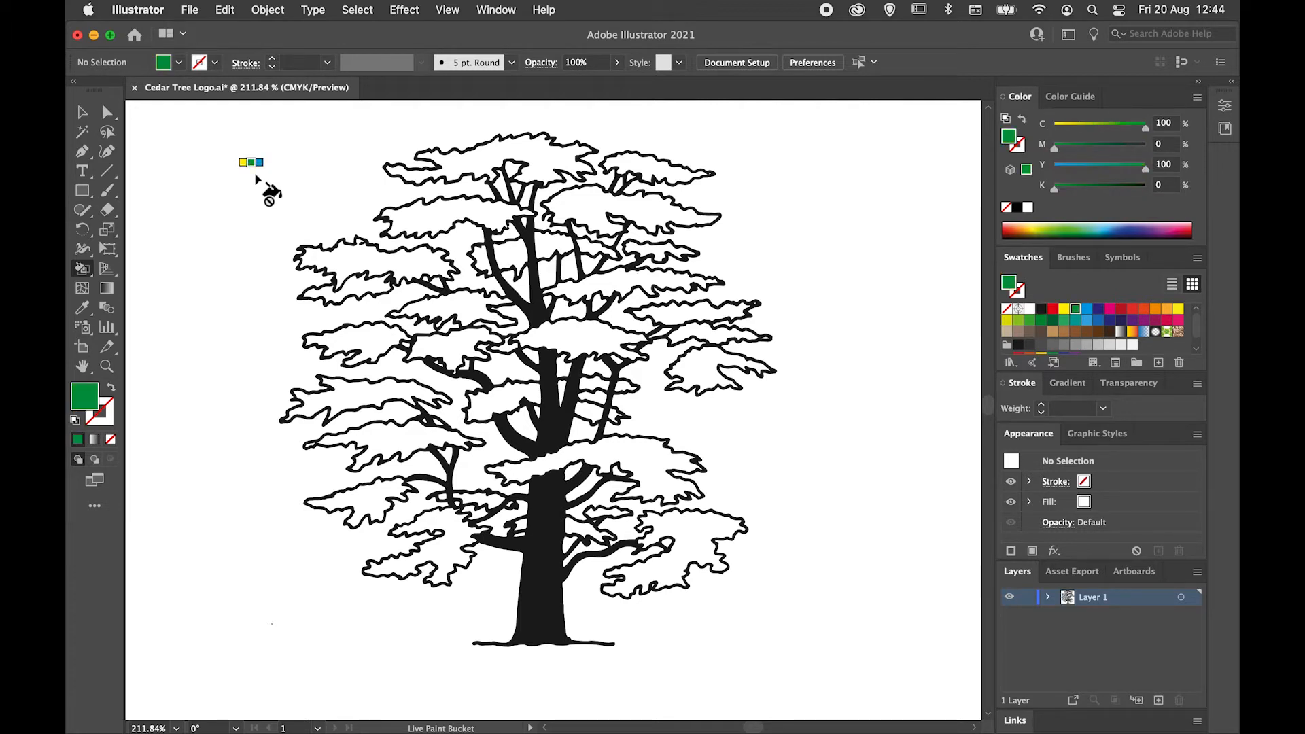
{"action": "key", "text": "Right"}
{"action": "key", "text": "Right"}
{"action": "key", "text": "Right"}
{"action": "key", "text": "Right"}
{"action": "key", "text": "Right"}
{"action": "key", "text": "Right"}
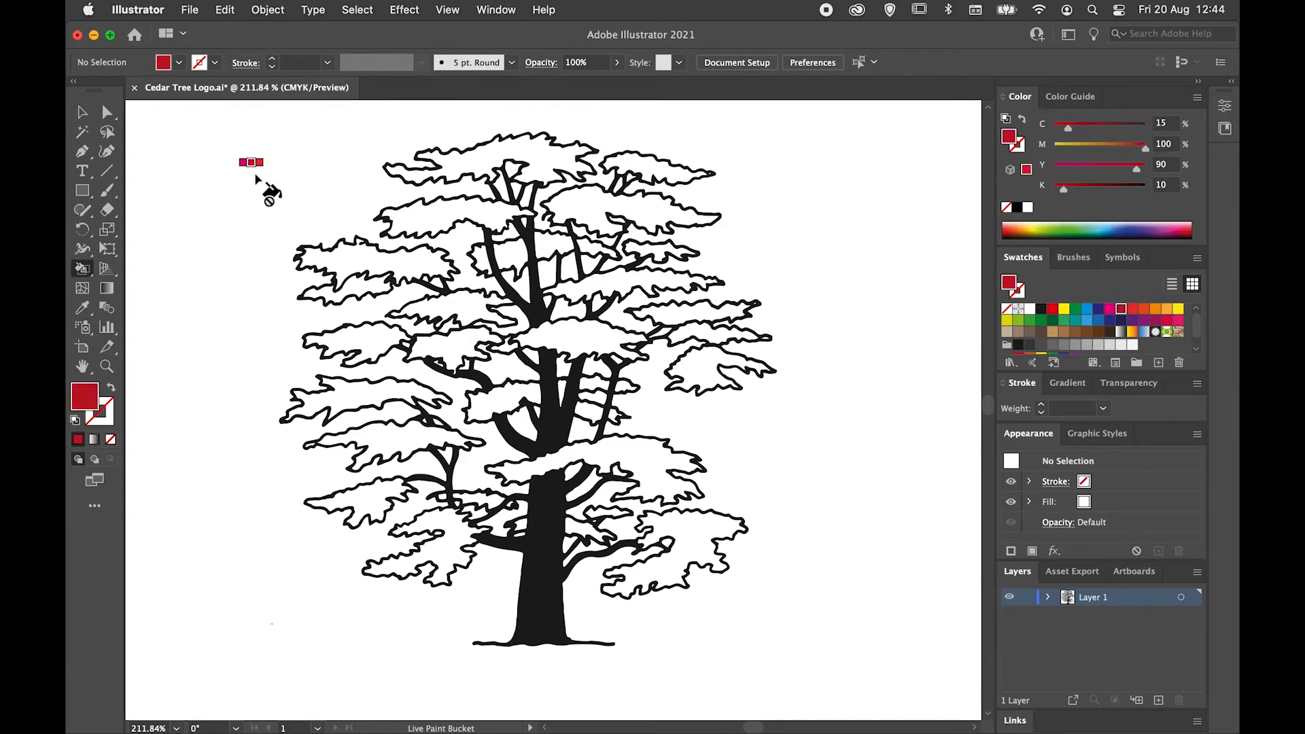
{"action": "key", "text": "Right"}
{"action": "key", "text": "Right"}
{"action": "key", "text": "Right"}
{"action": "key", "text": "Right"}
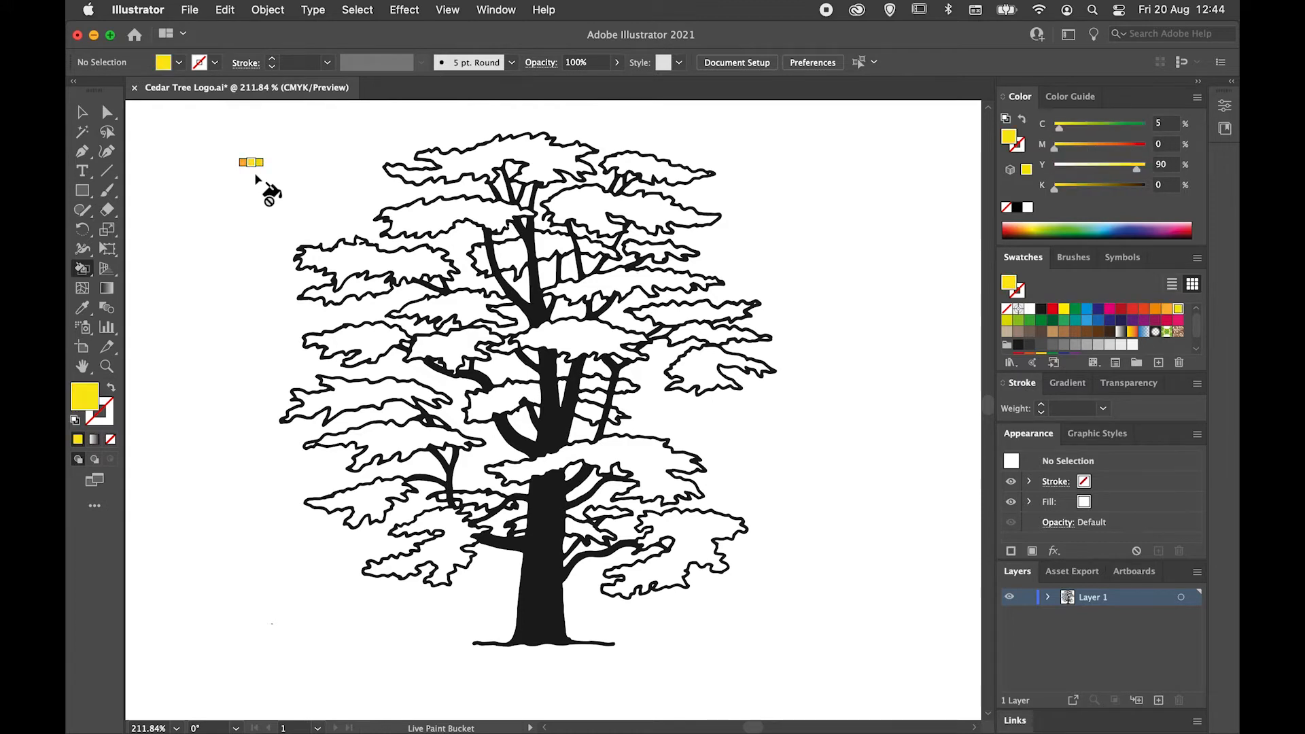
{"action": "key", "text": "Right"}
{"action": "key", "text": "Right"}
{"action": "key", "text": "Right"}
{"action": "key", "text": "Right"}
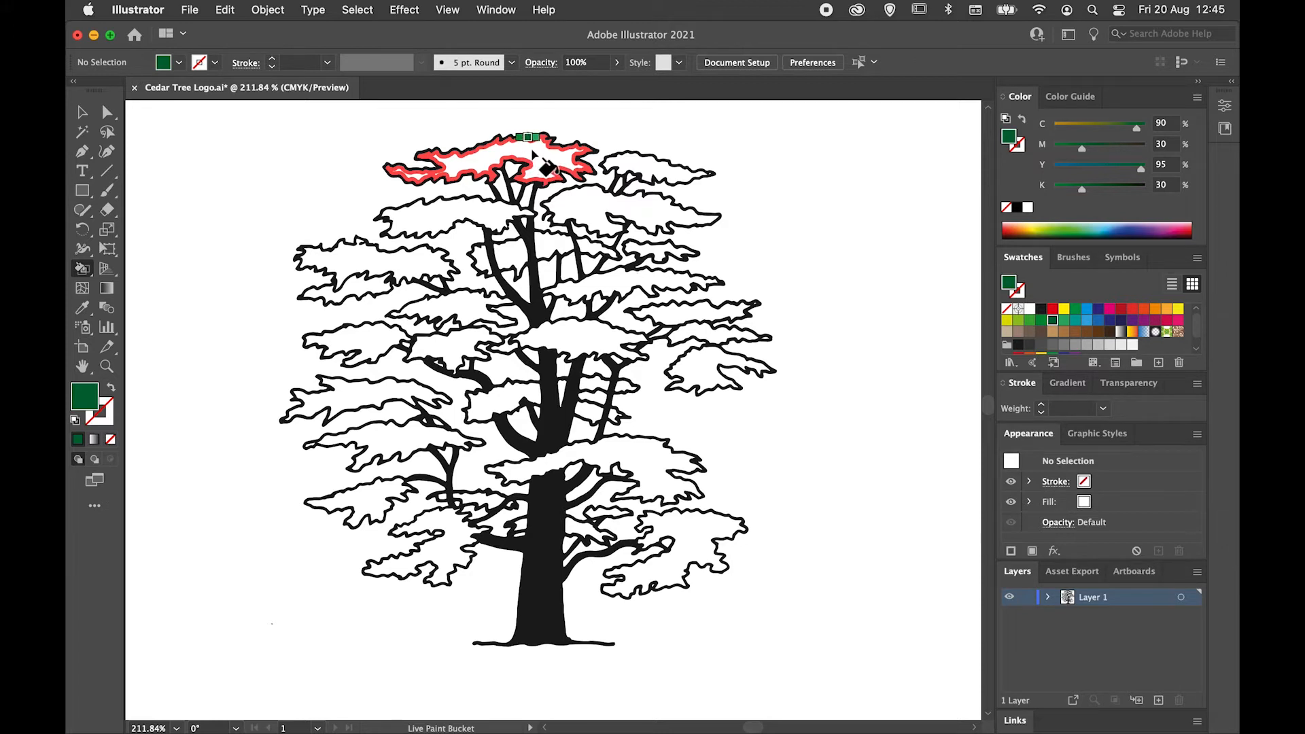
Fill the four leaf clusters at the tree's crown with the dark green using the Live Paint Bucket.
{"action": "left_click", "coordinate": [533, 154]}
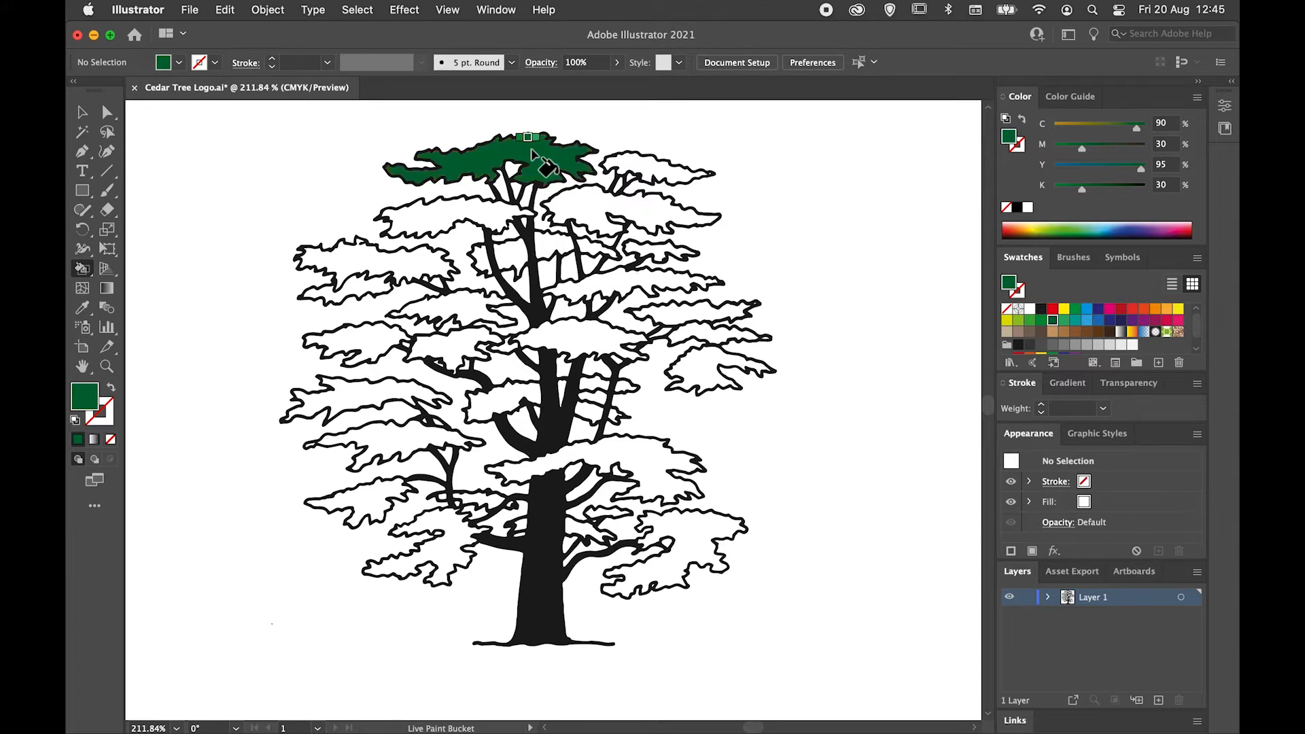
{"action": "left_click", "coordinate": [446, 217]}
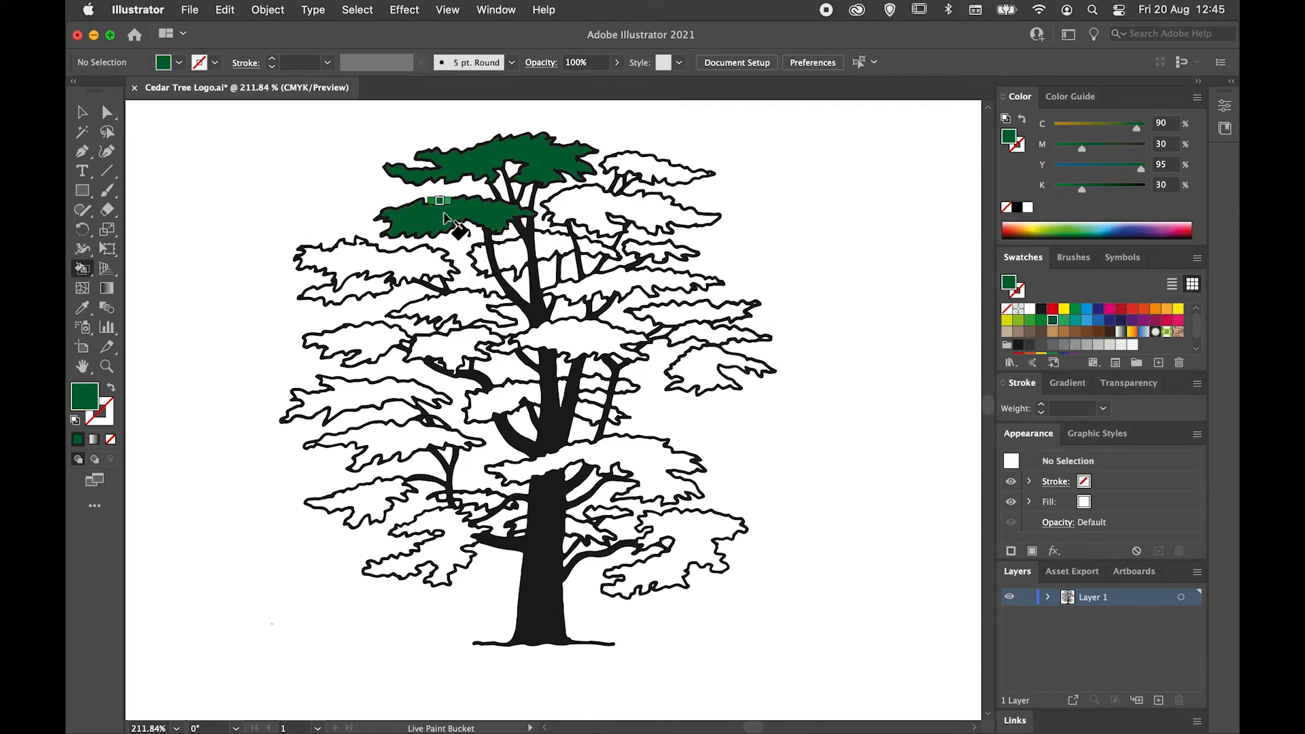
{"action": "left_click", "coordinate": [579, 204]}
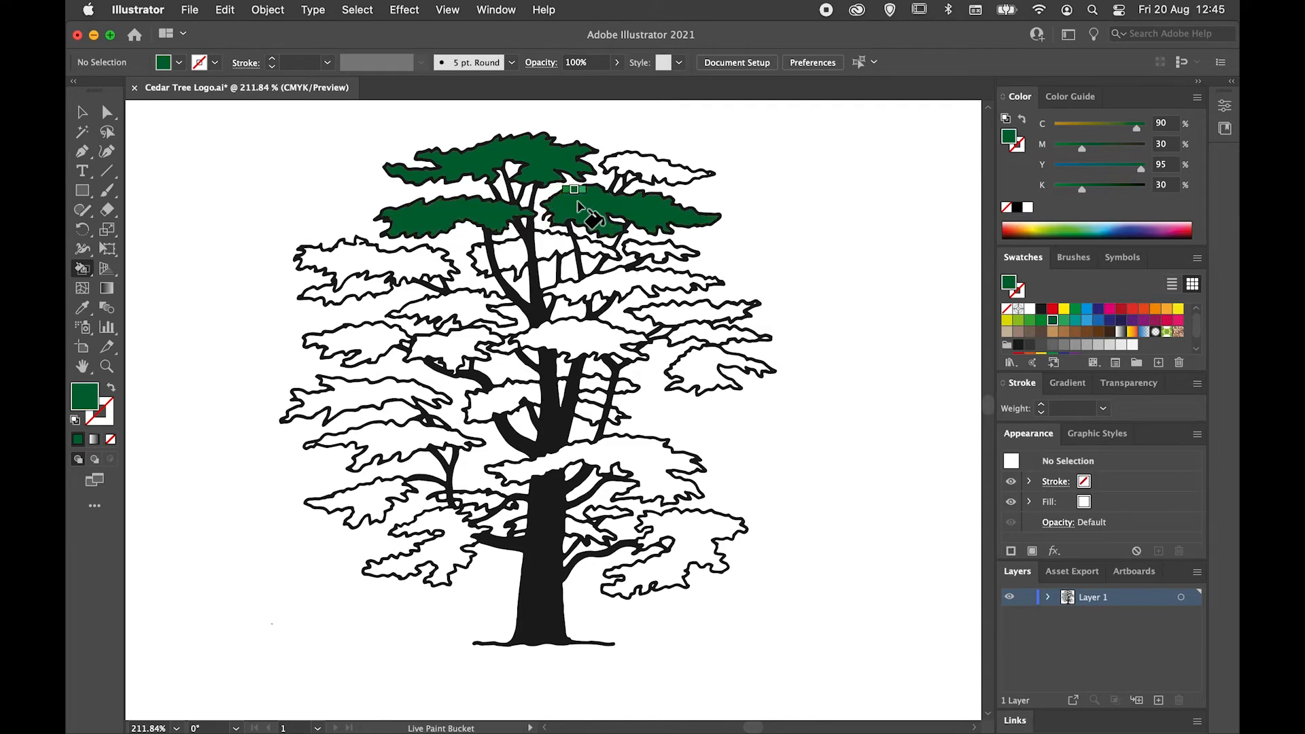
{"action": "left_click", "coordinate": [633, 169]}
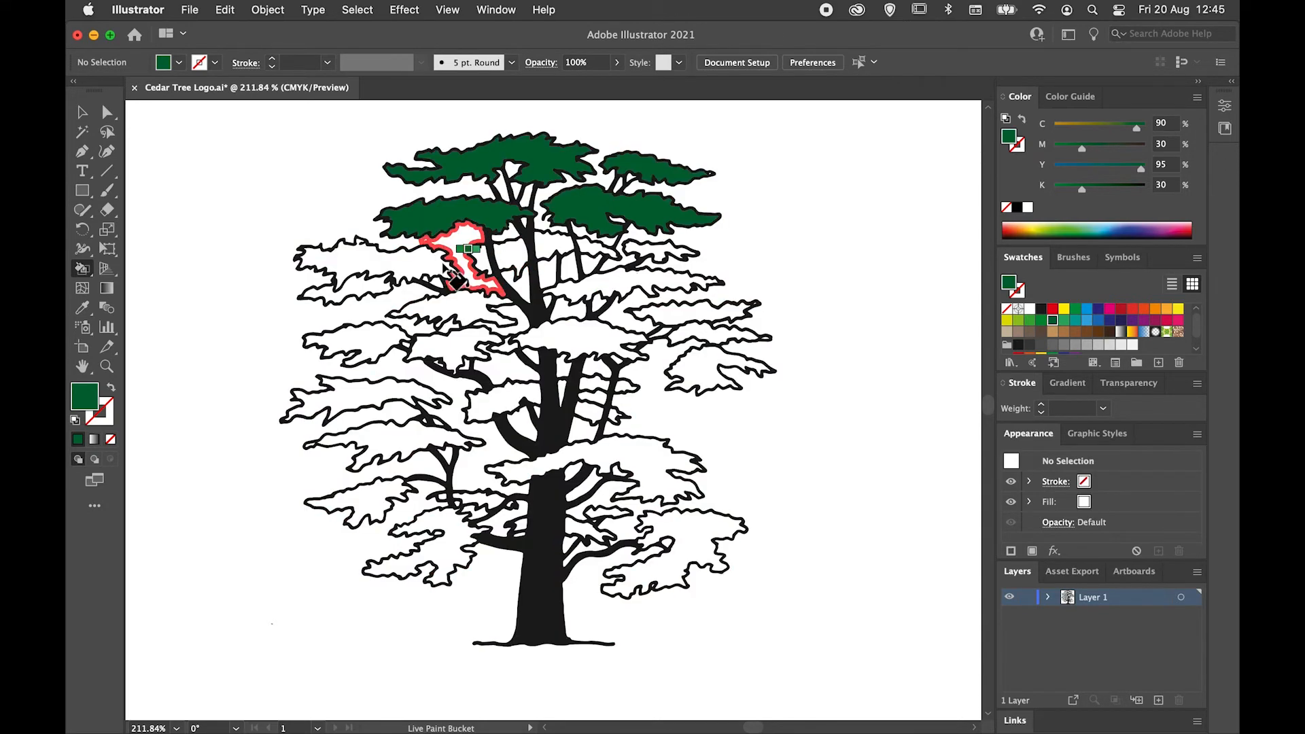
Fill the upper-tier leaf clusters just below the crown, on both sides of the trunk, with dark green.
{"action": "left_click", "coordinate": [386, 276]}
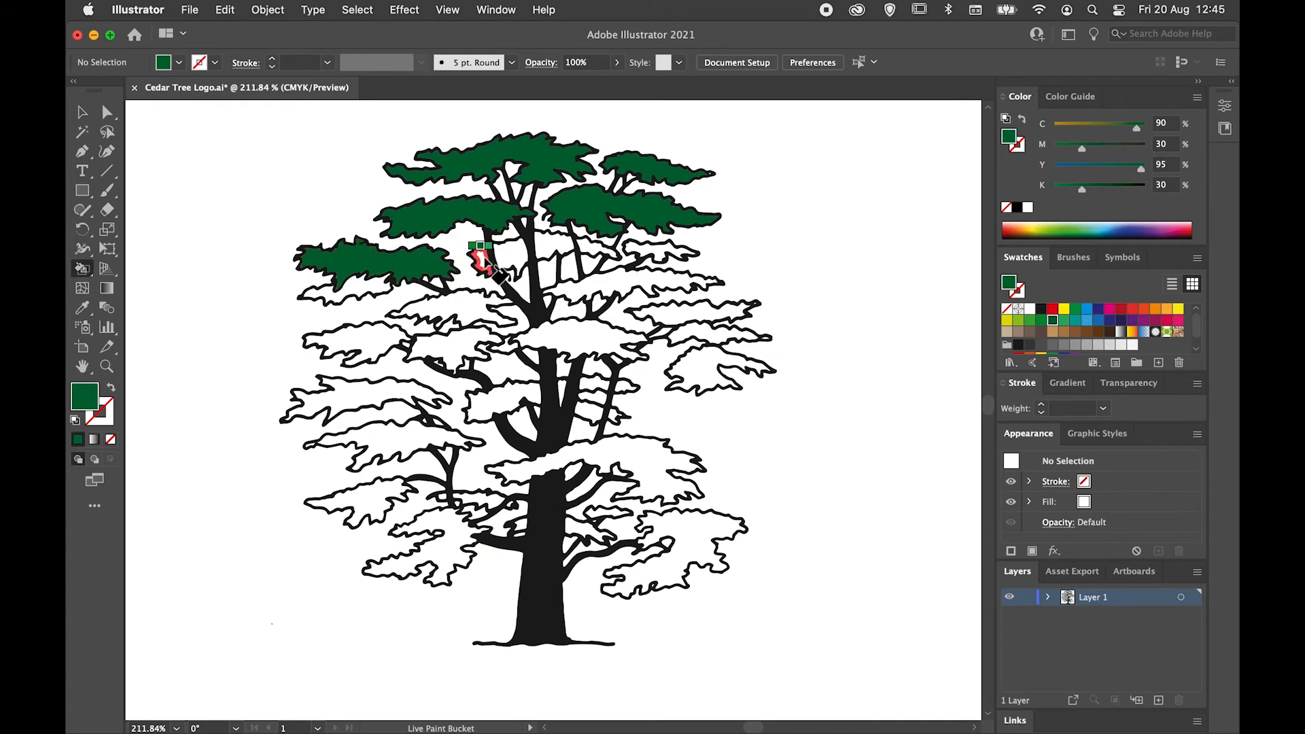
{"action": "left_click", "coordinate": [492, 258]}
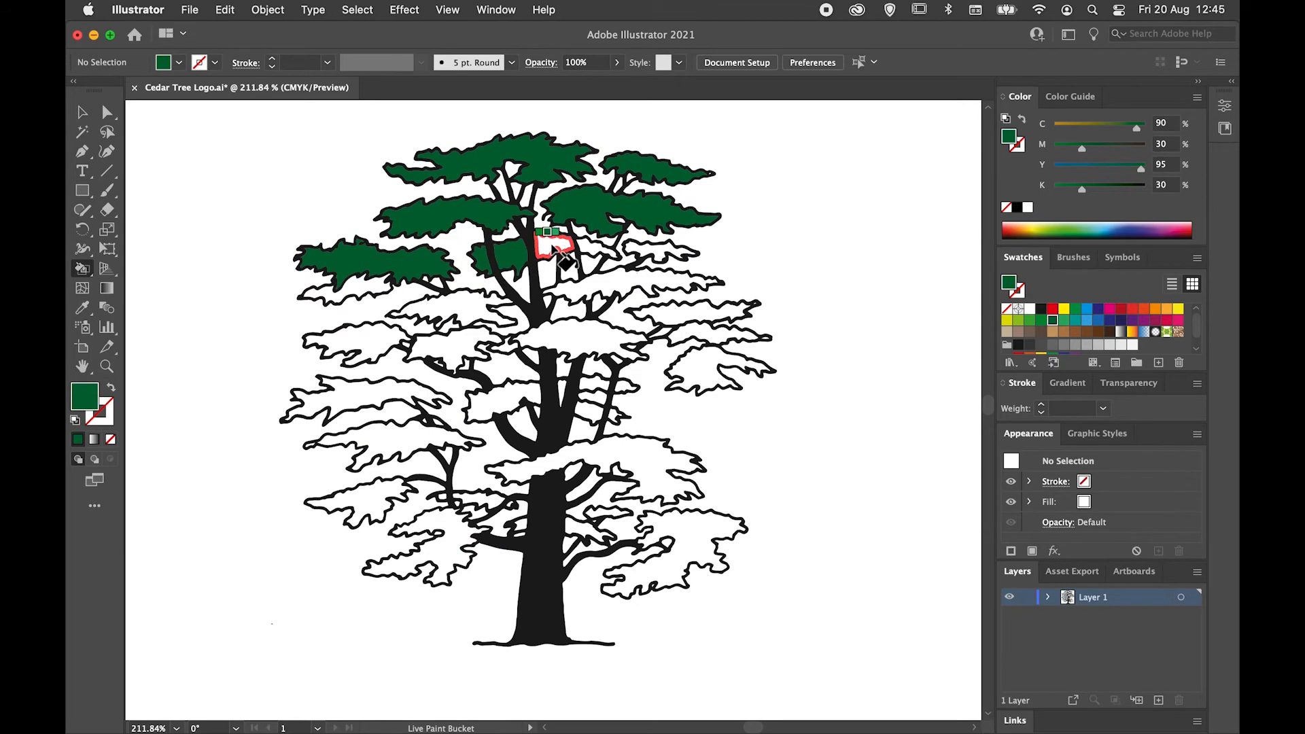
{"action": "left_click", "coordinate": [579, 246]}
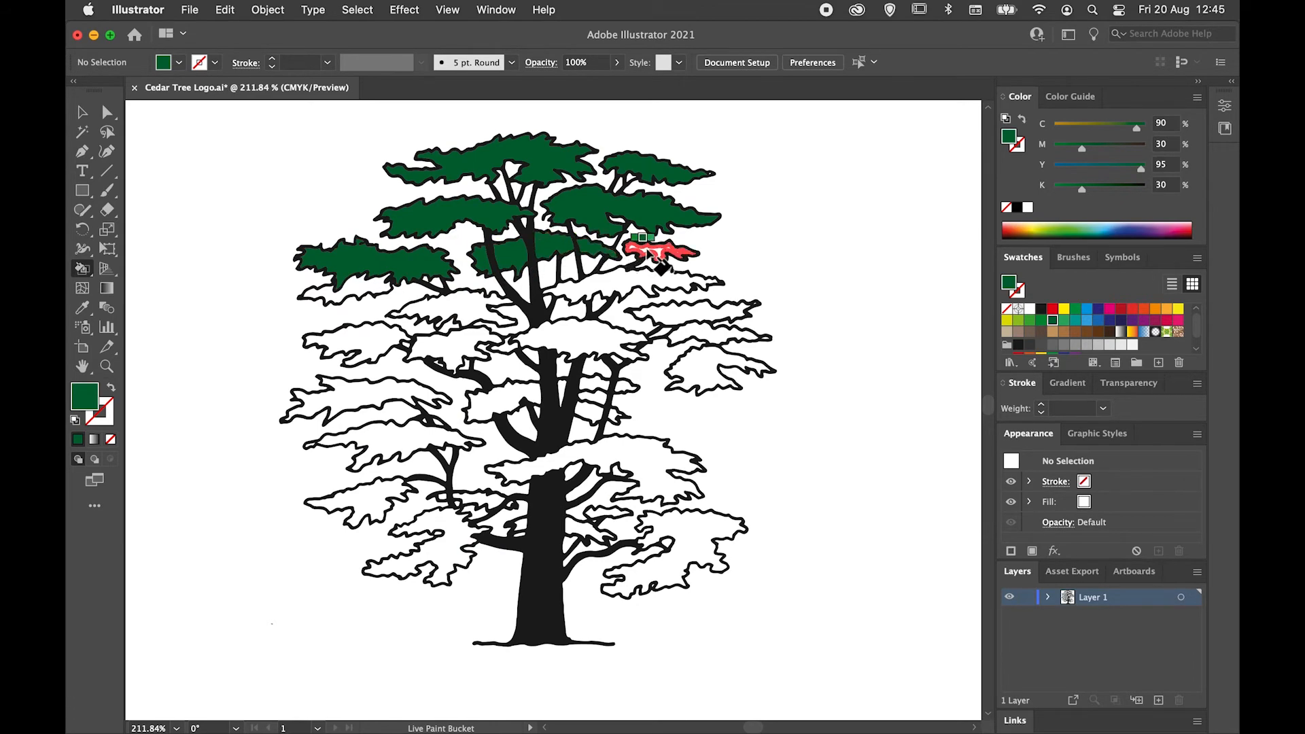
{"action": "left_click", "coordinate": [476, 310]}
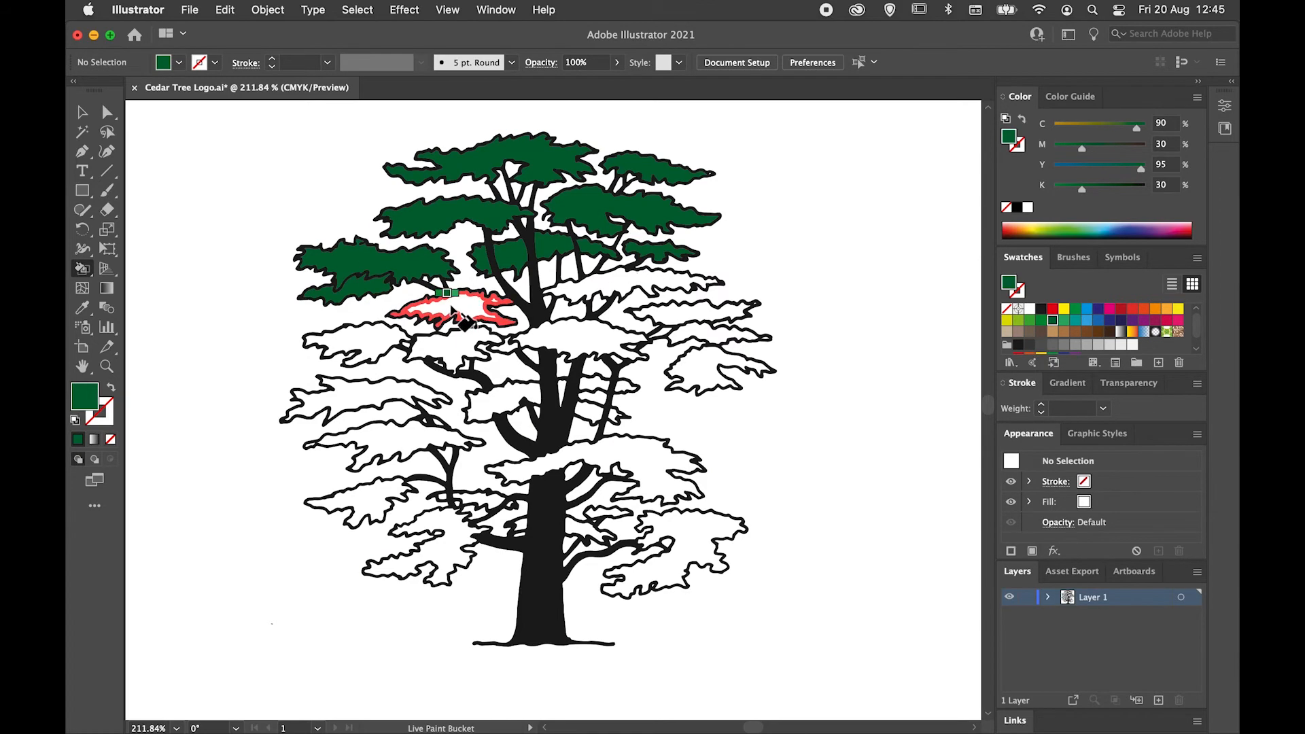
{"action": "left_click", "coordinate": [605, 284]}
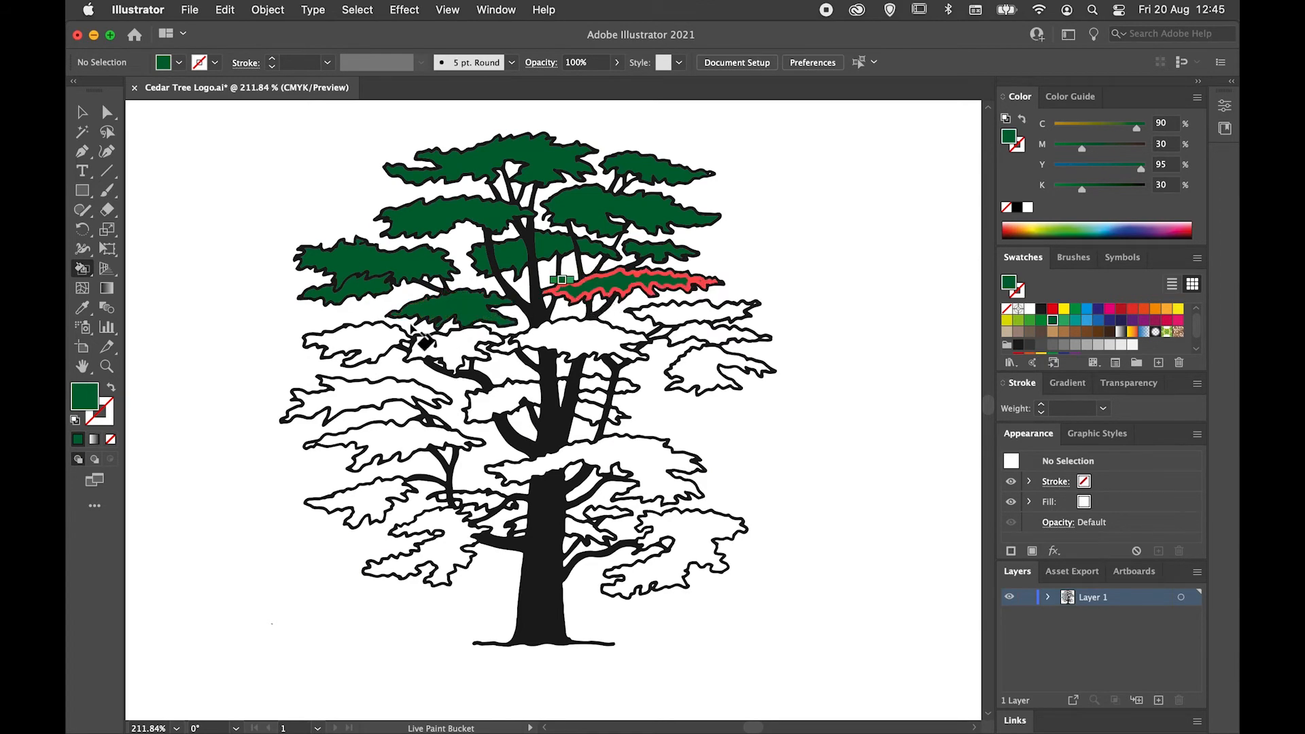
Paint the middle-tier leaf clusters dark green, from the tree's left edge across to its right edge.
{"action": "left_click", "coordinate": [364, 338]}
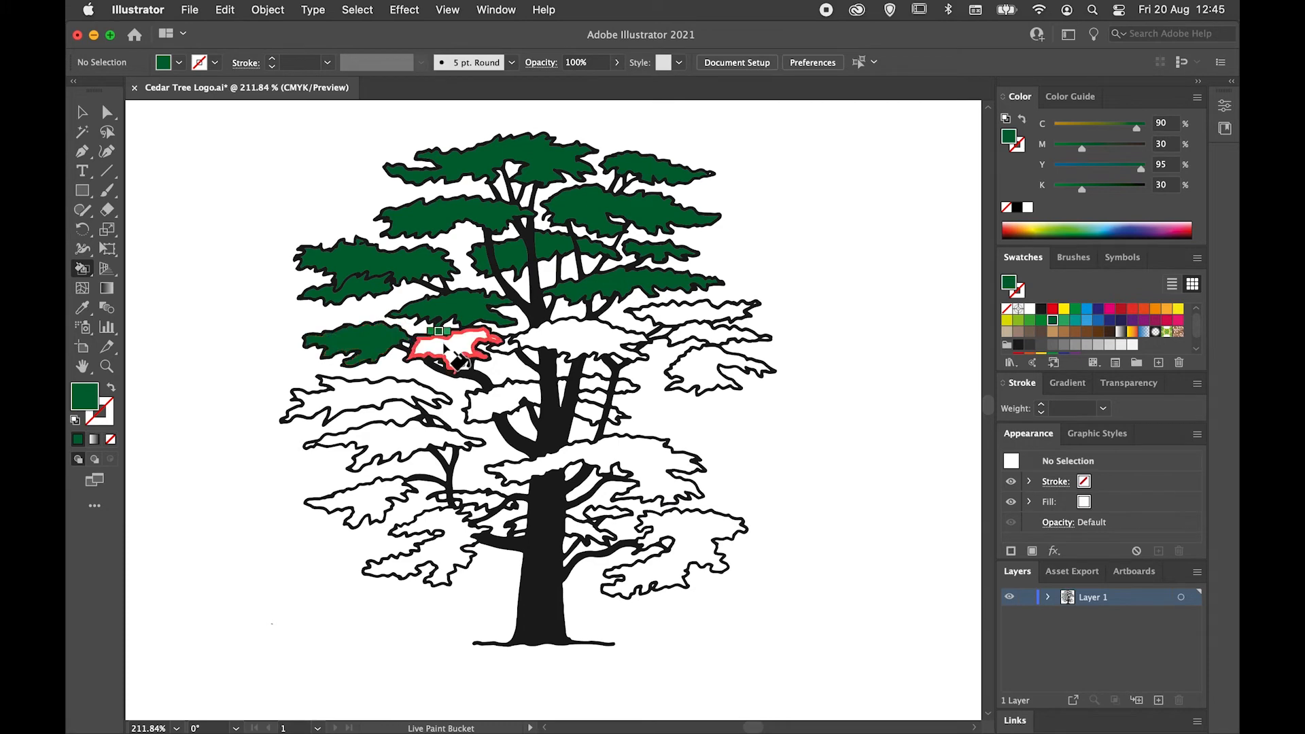
{"action": "left_click", "coordinate": [476, 344]}
{"action": "left_click", "coordinate": [574, 344]}
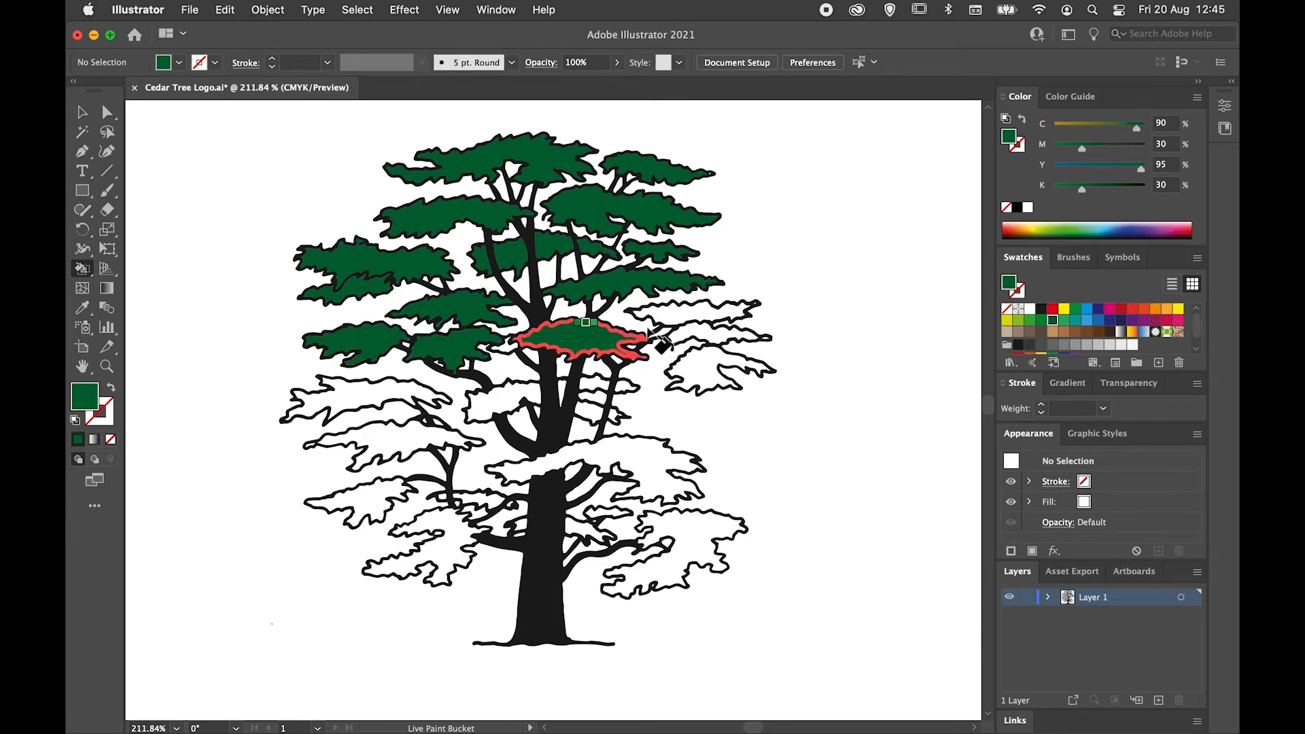
{"action": "left_click", "coordinate": [684, 316]}
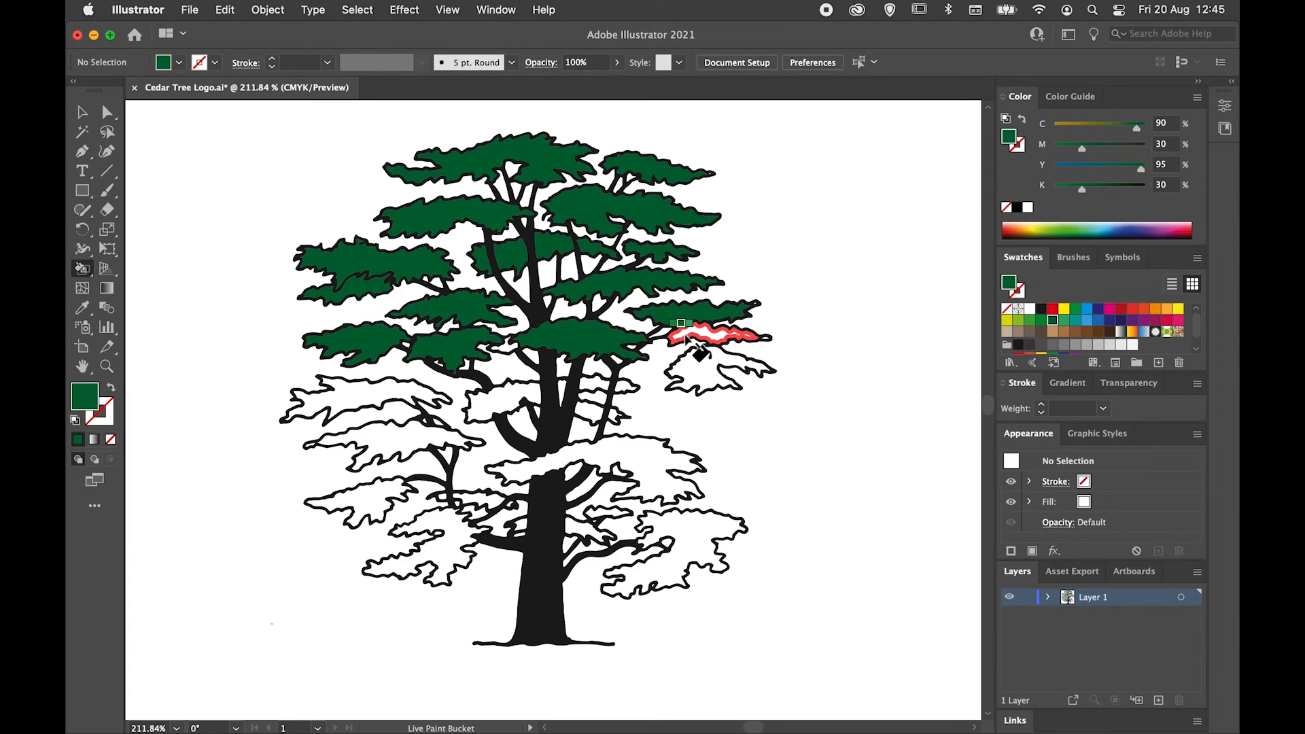
{"action": "left_click", "coordinate": [697, 337]}
{"action": "left_click", "coordinate": [706, 369]}
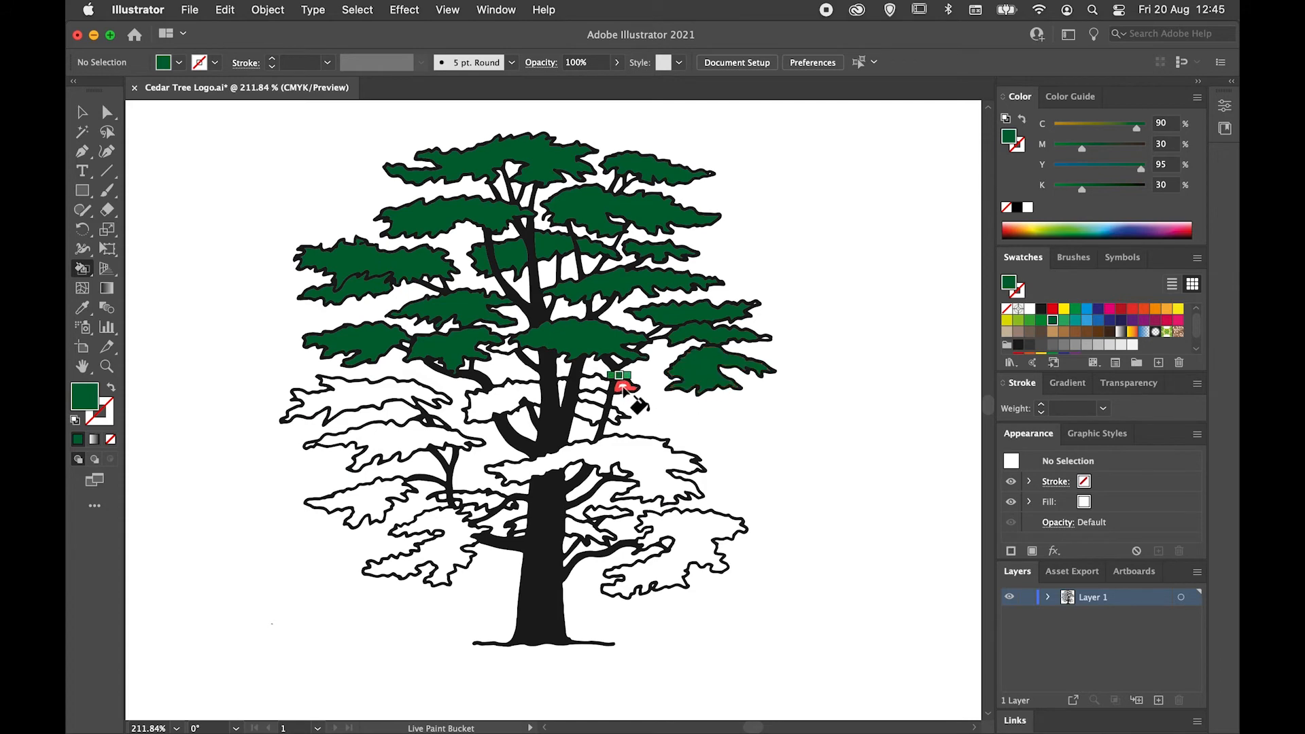
Paint the leaf clusters behind the forked trunk and all the lower-left foliage dark green.
{"action": "left_click", "coordinate": [586, 385]}
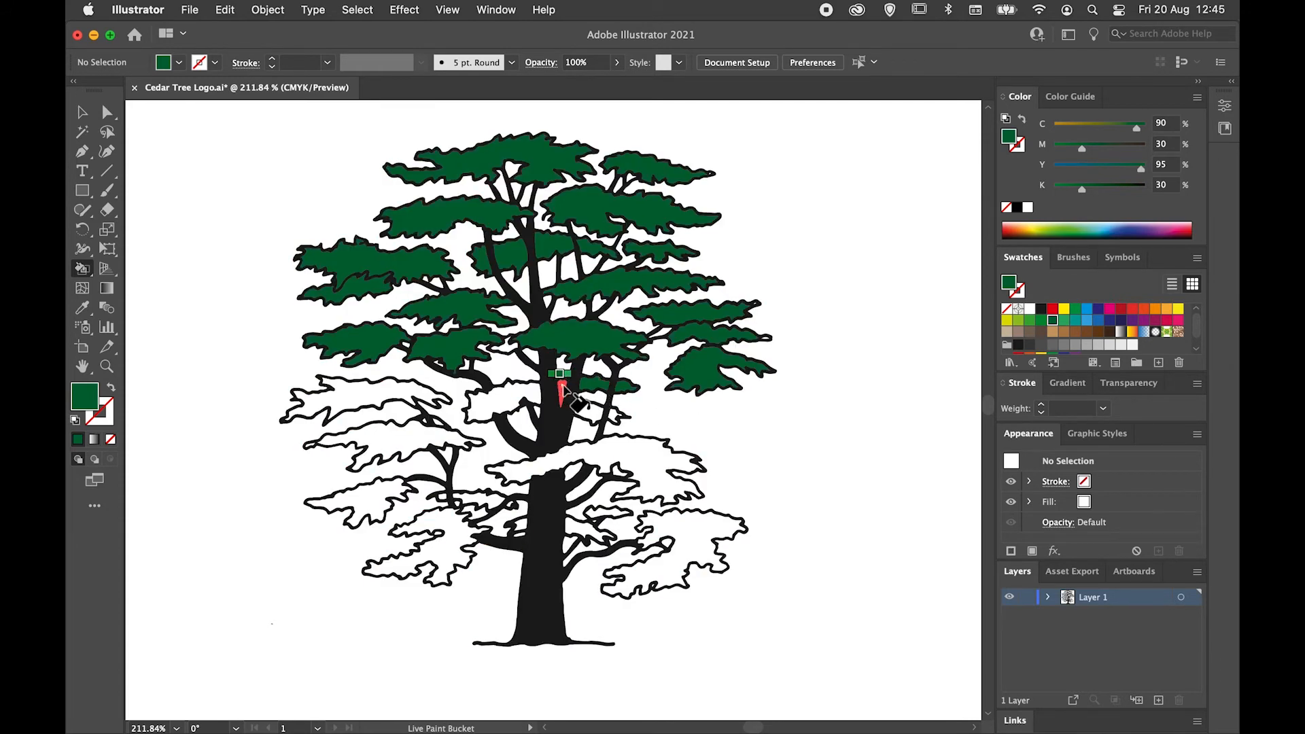
{"action": "left_click", "coordinate": [510, 405]}
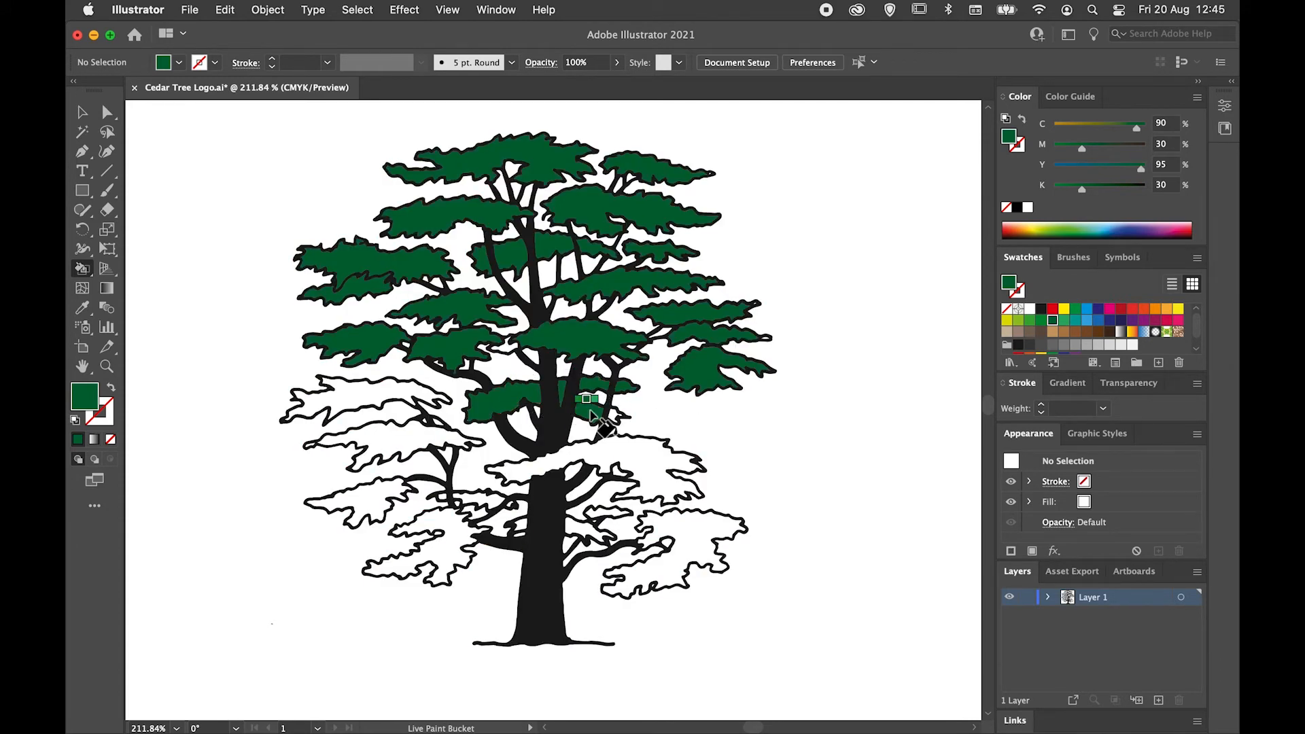
{"action": "left_click", "coordinate": [376, 408]}
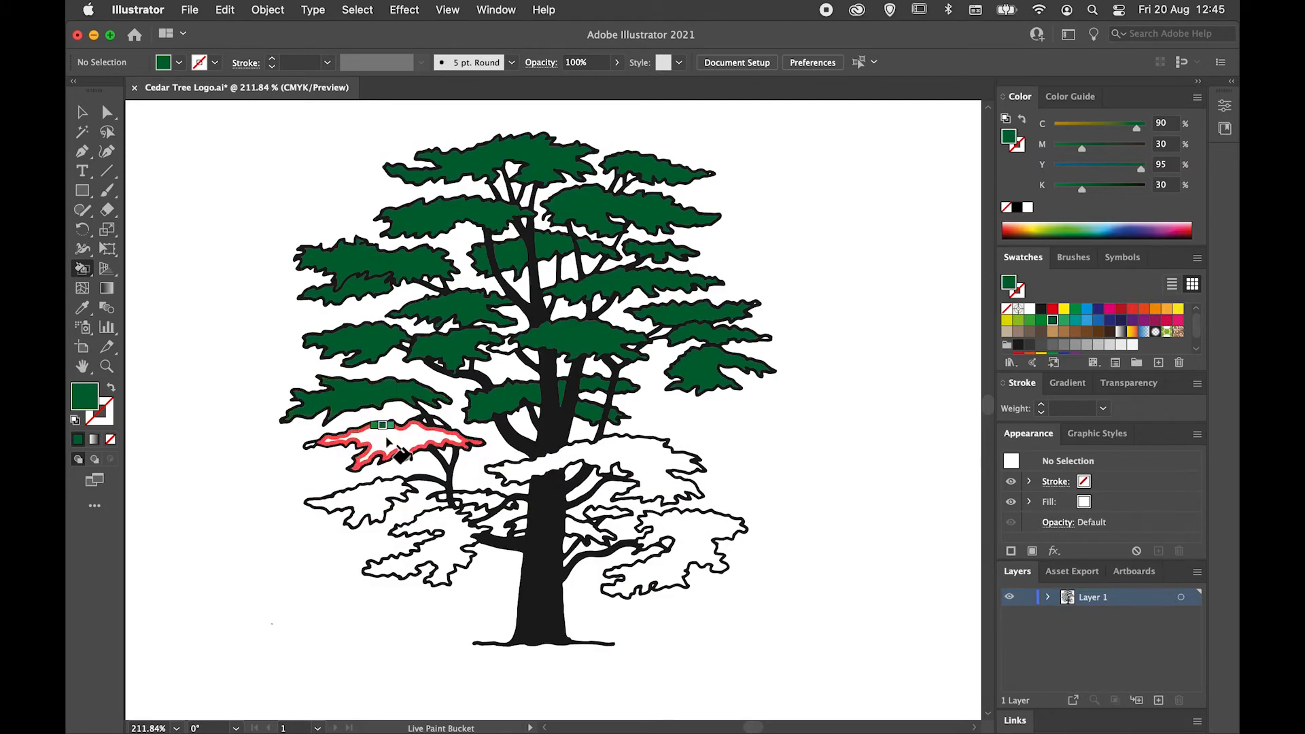
{"action": "left_click", "coordinate": [394, 442]}
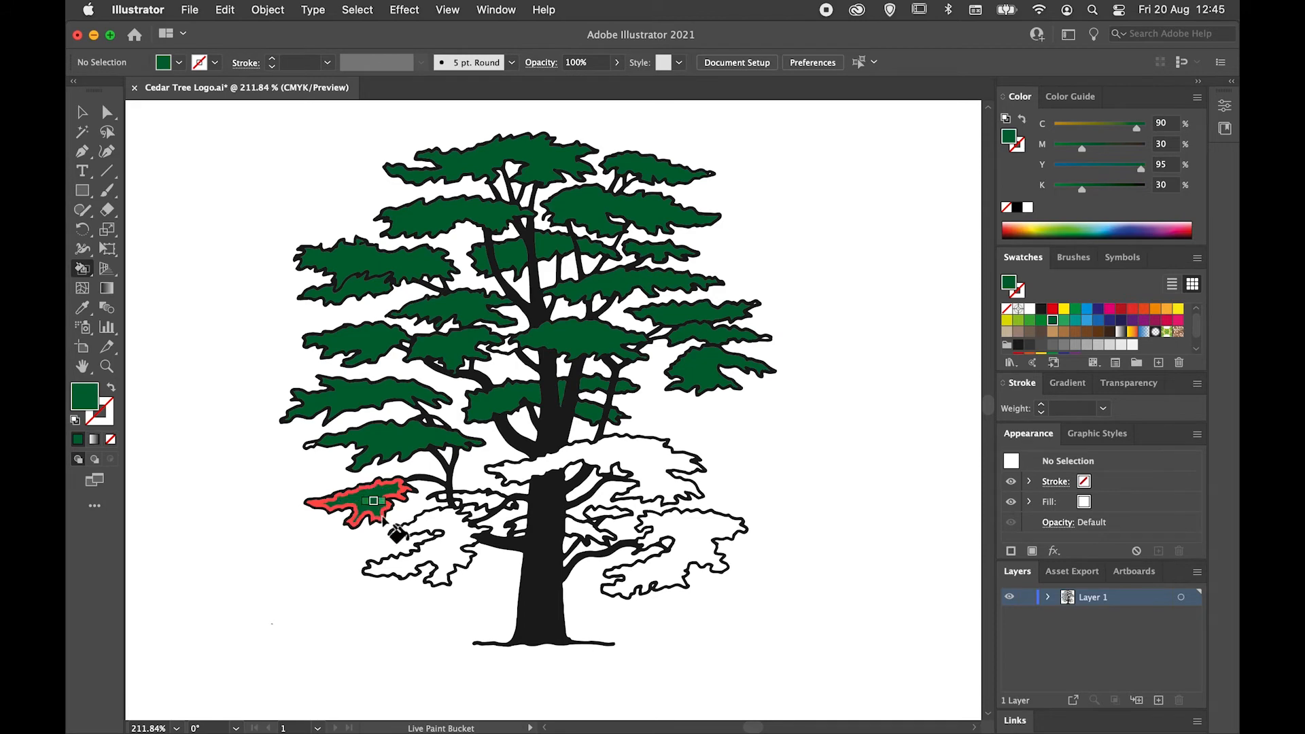
{"action": "left_click", "coordinate": [442, 526]}
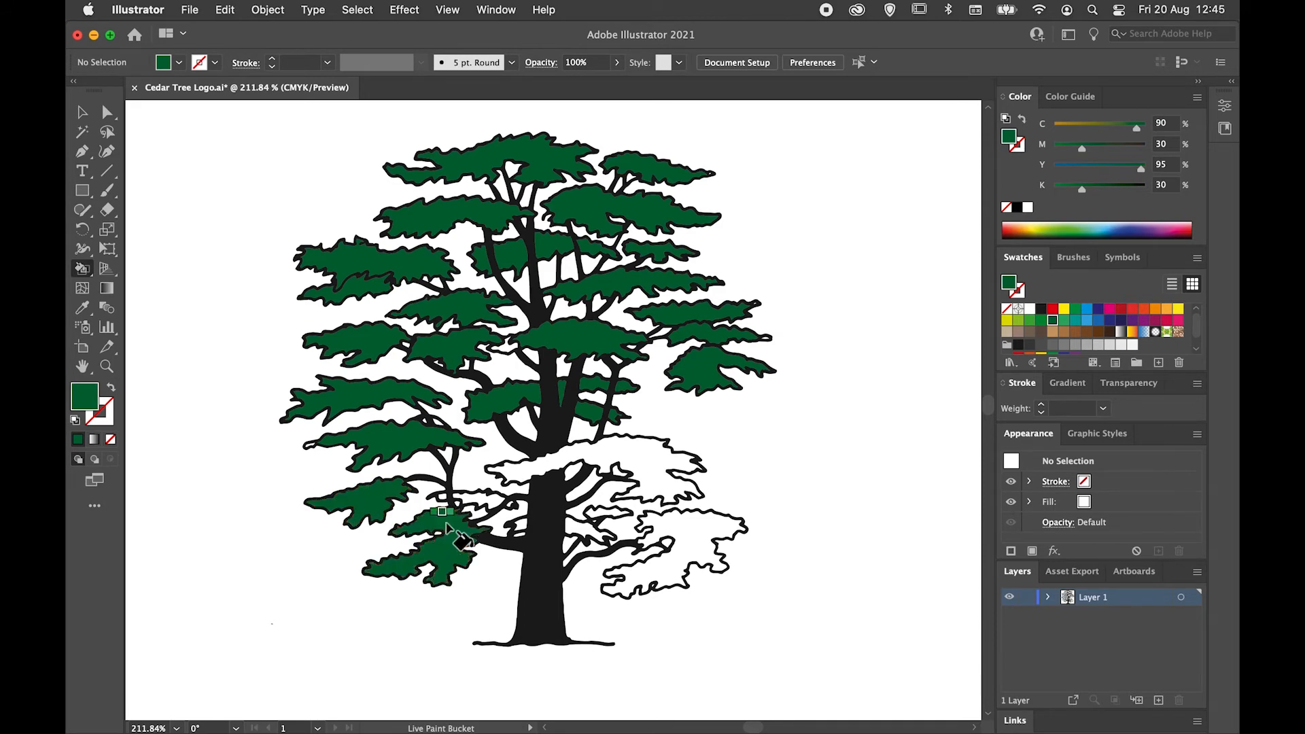
{"action": "left_click", "coordinate": [484, 508]}
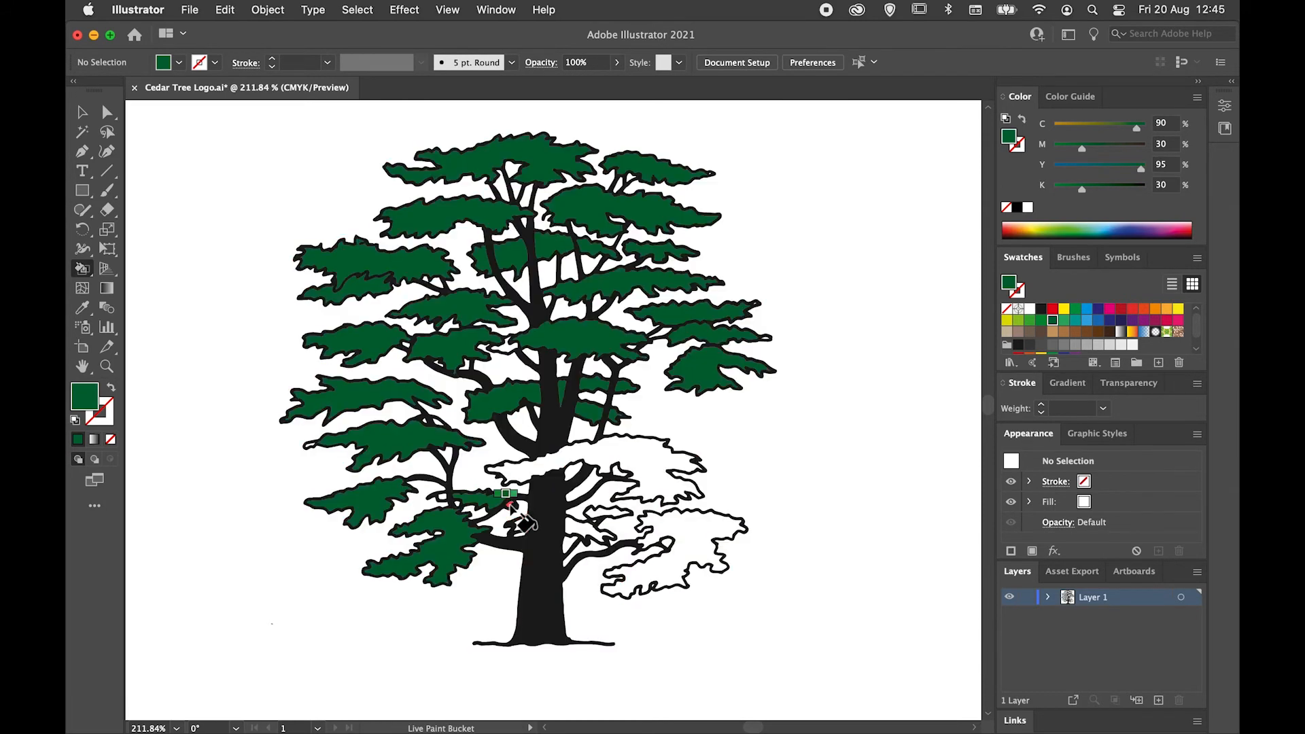
Paint the lower-right foliage and the remaining small leaf areas around the lower trunk dark green.
{"action": "left_click", "coordinate": [530, 470]}
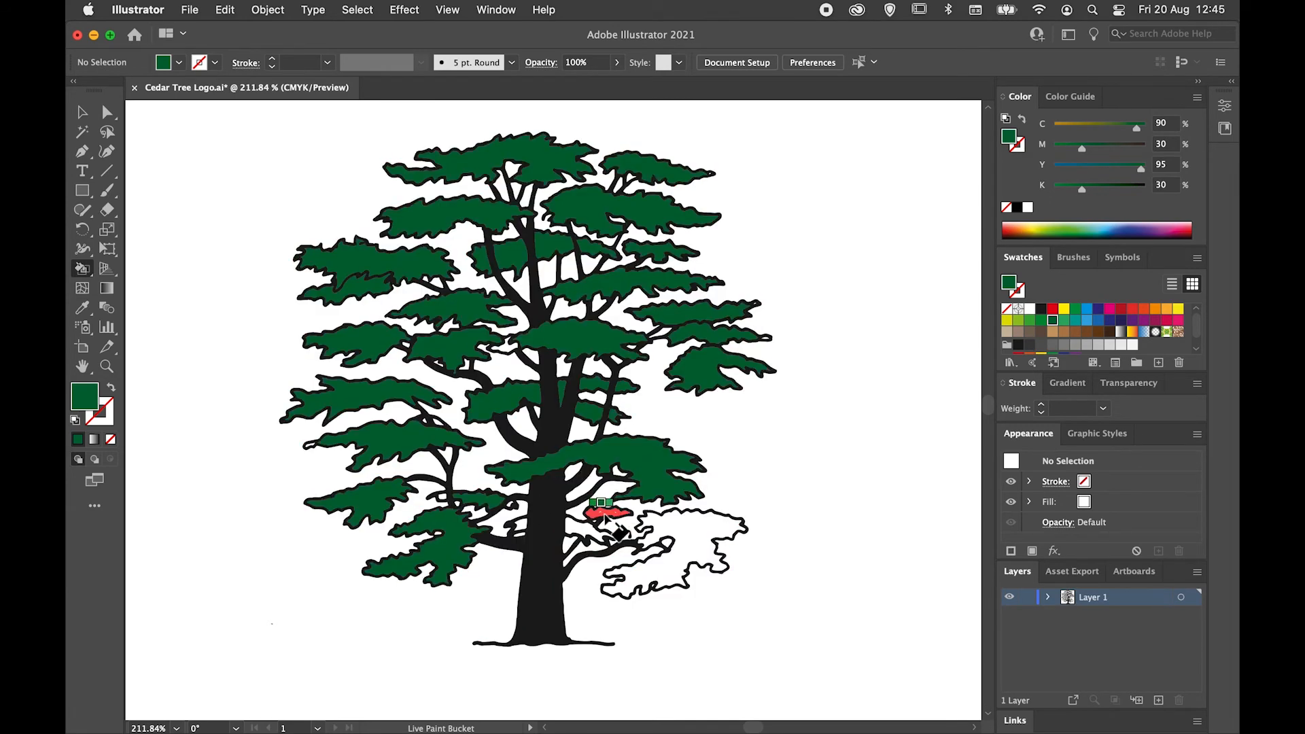
{"action": "left_click", "coordinate": [693, 534]}
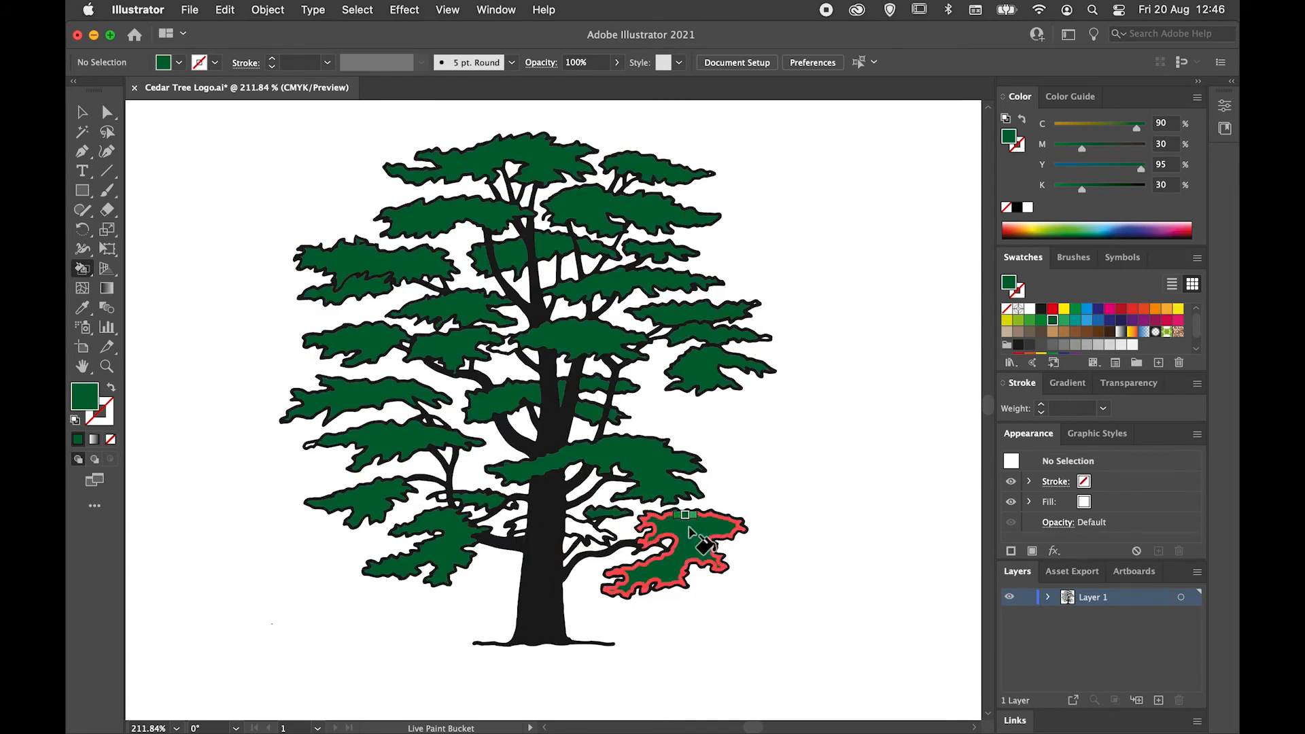
{"action": "left_click", "coordinate": [583, 533]}
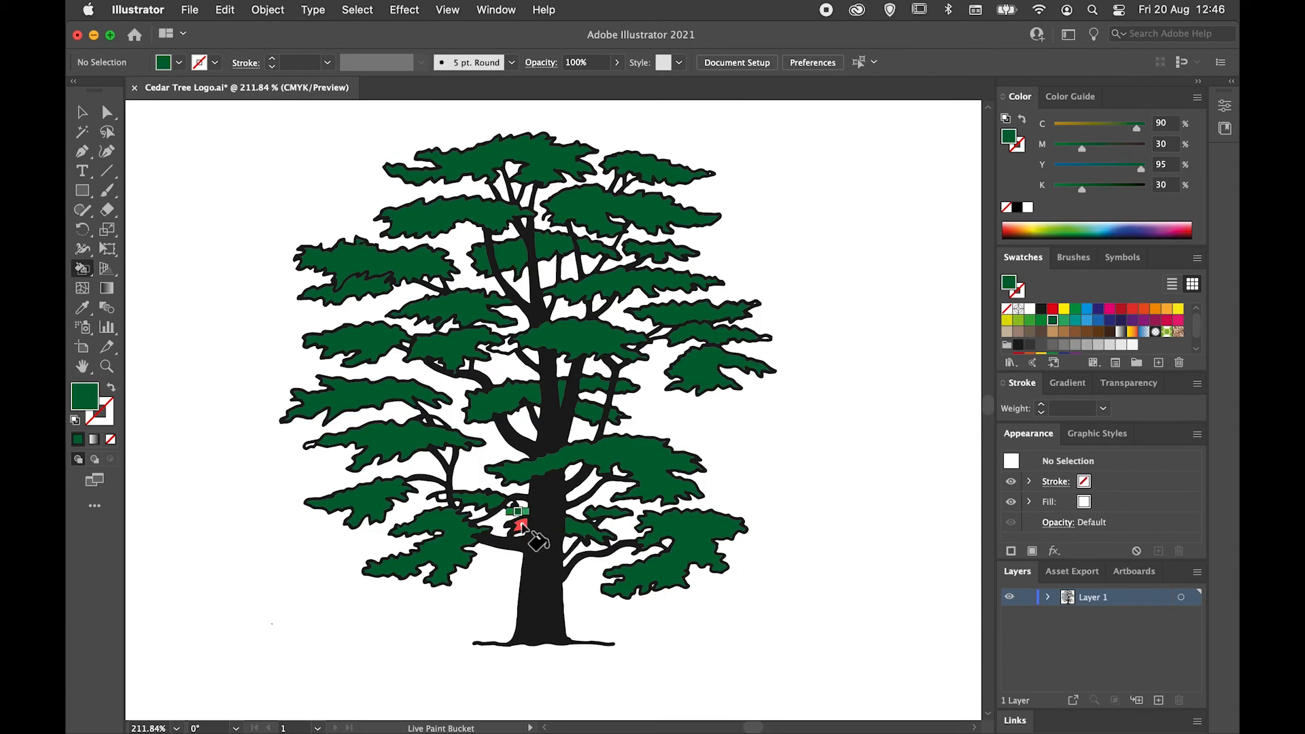
{"action": "left_click", "coordinate": [442, 500]}
Examine the painted middle and lower foliage up close for missed areas, and return to the whole artboard.
{"action": "key", "text": "super+equal"}
{"action": "key", "text": "super+equal"}
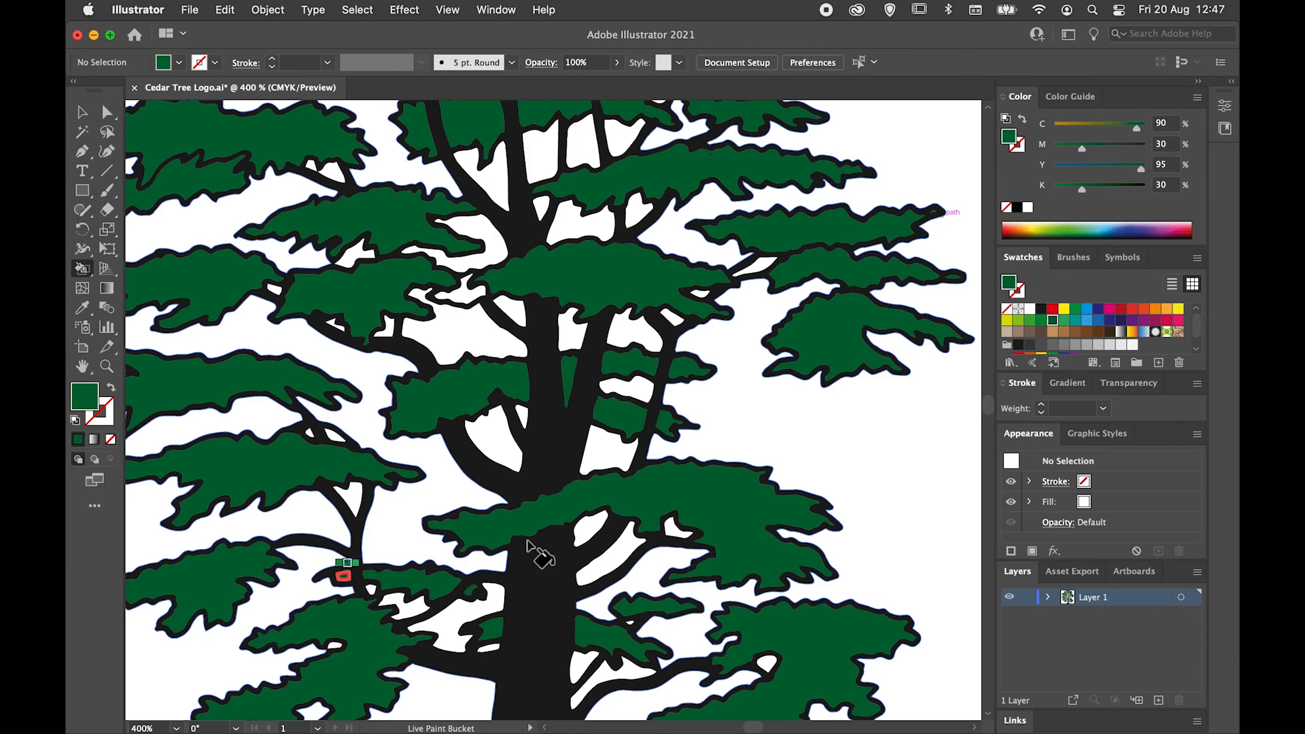
{"action": "left_click_drag", "start_coordinate": [633, 540], "coordinate": [658, 307]}
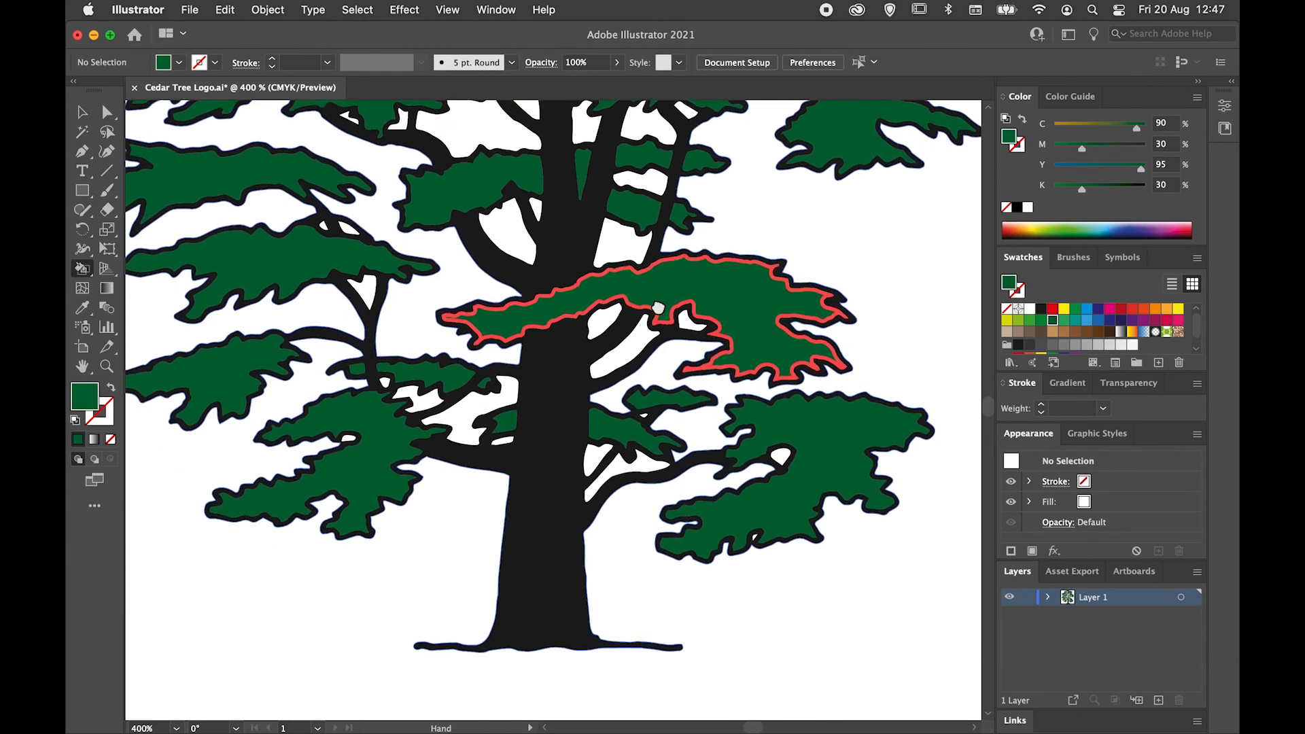
{"action": "left_click_drag", "start_coordinate": [439, 570], "coordinate": [426, 606]}
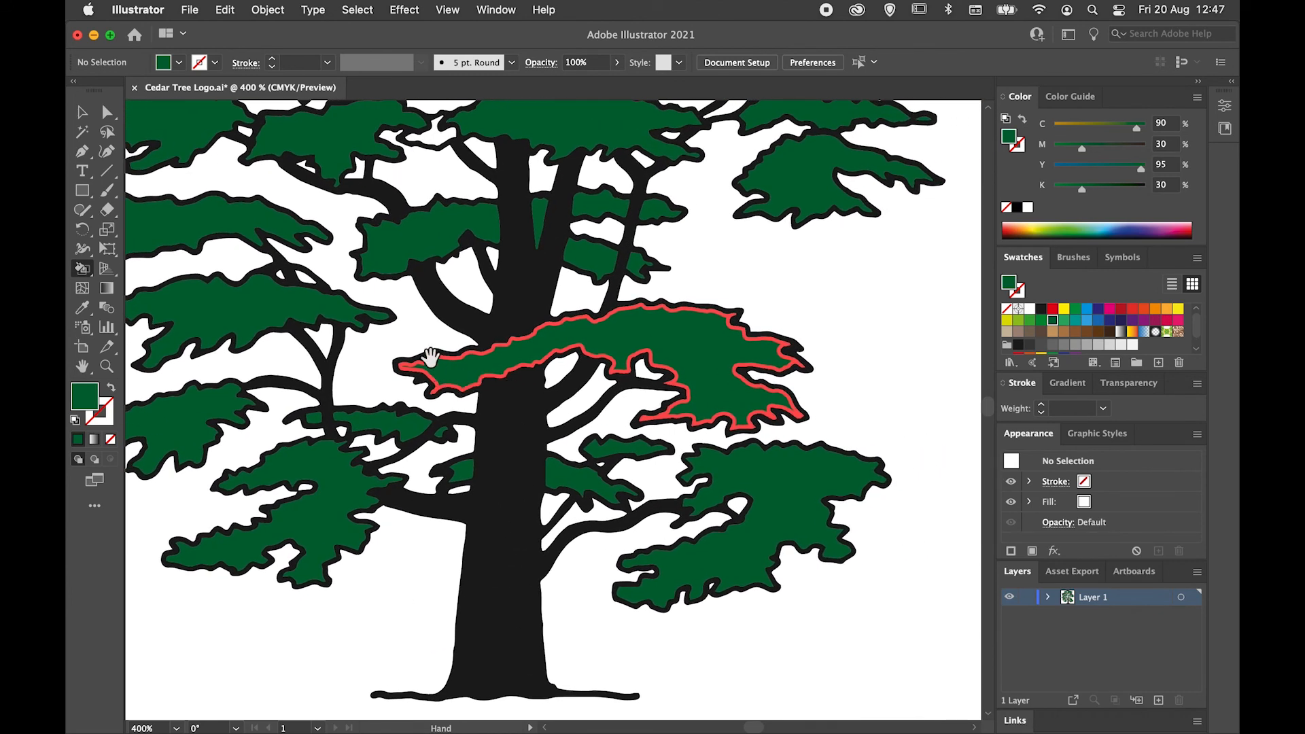
{"action": "left_click_drag", "start_coordinate": [423, 329], "coordinate": [501, 361]}
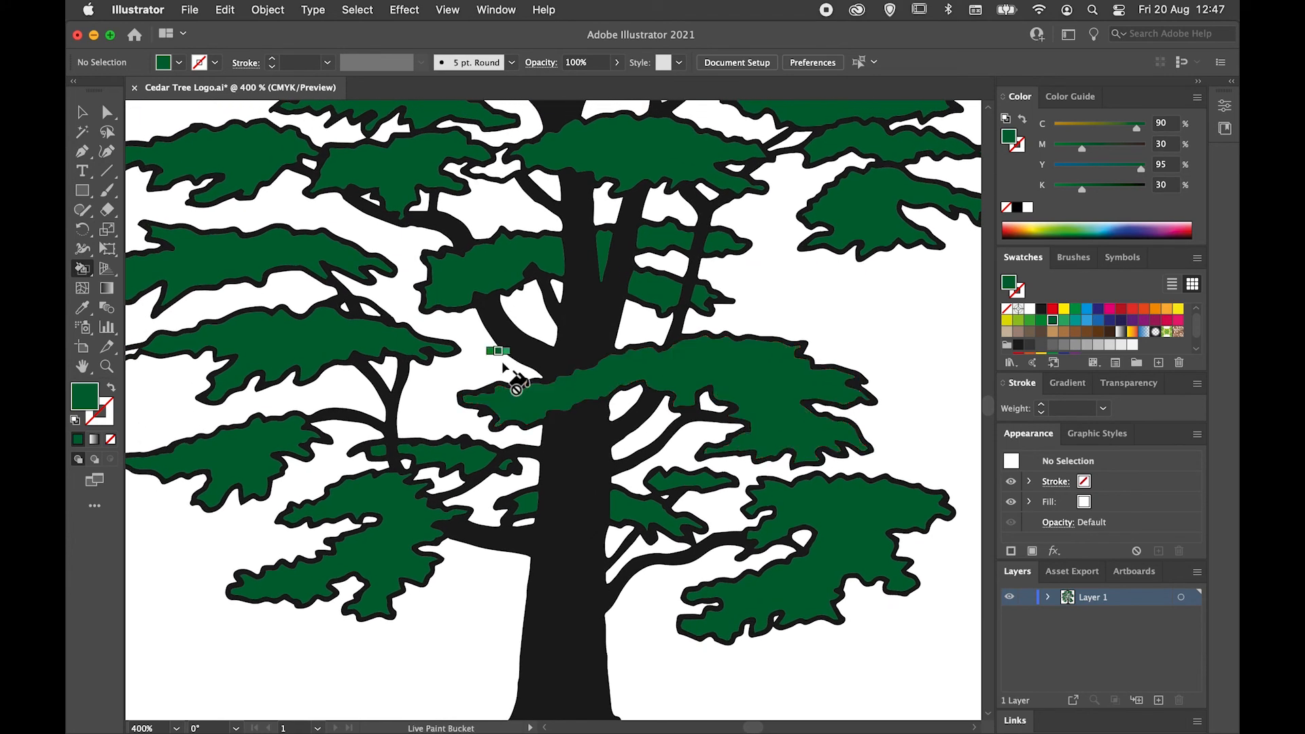
{"action": "key", "text": "super+0"}
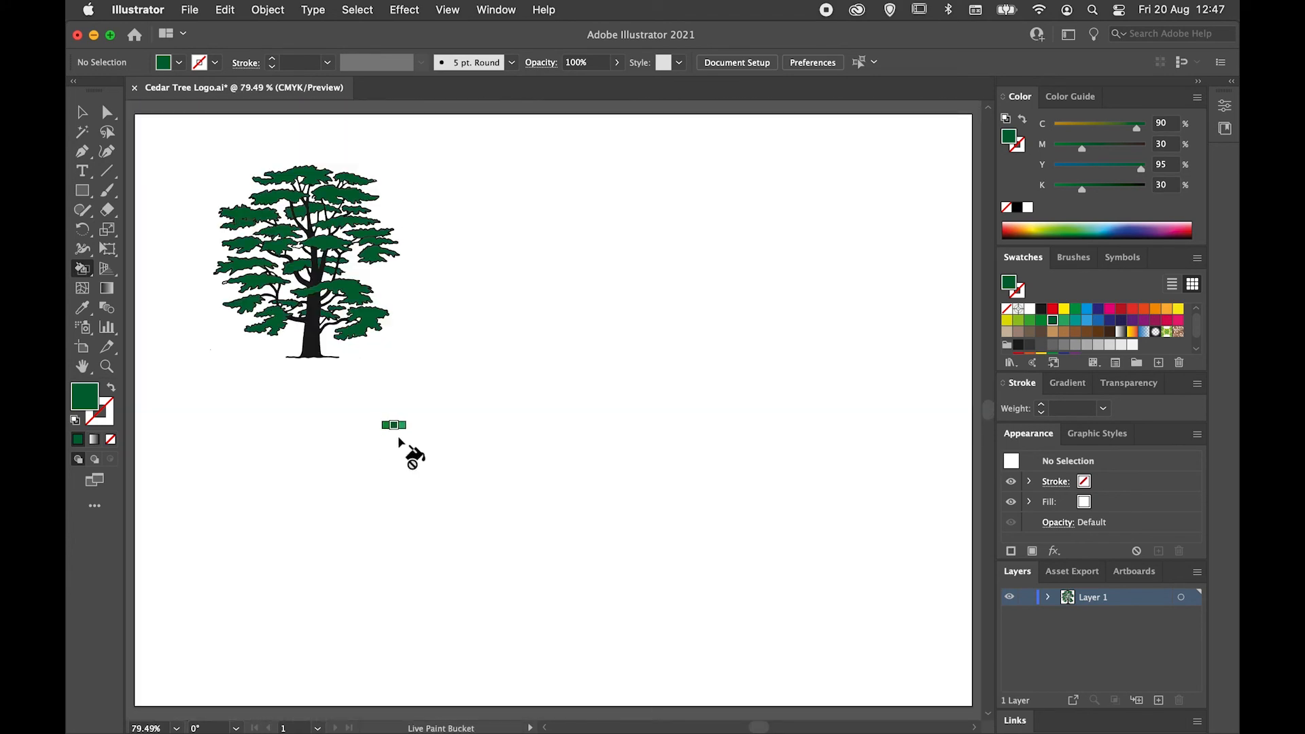